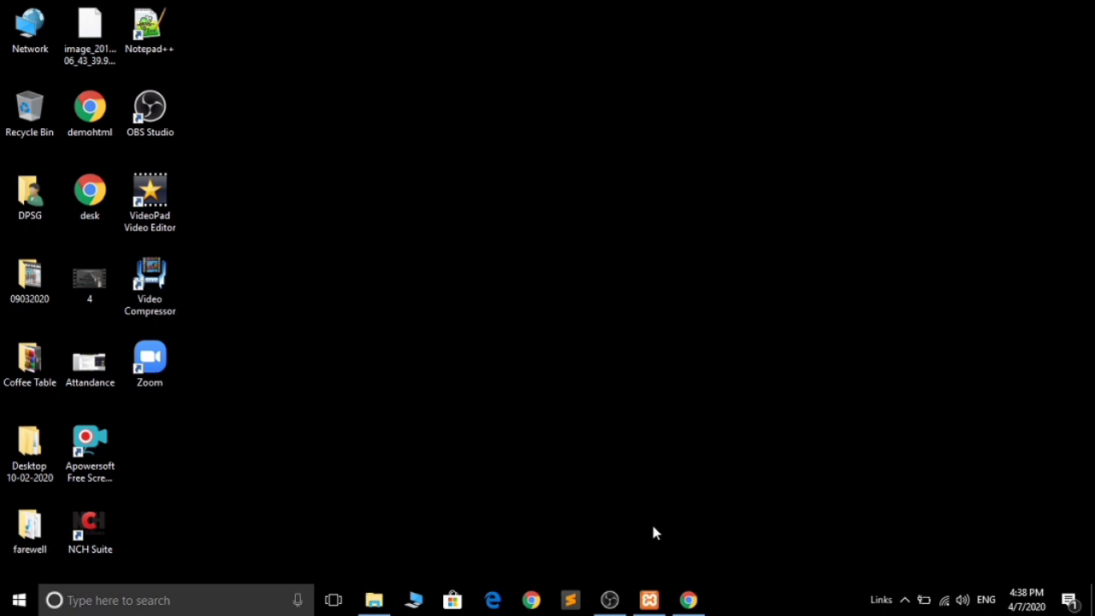
# - Restore the minimized Chrome window showing the XAMPP download-success page
pyautogui.click(688, 600)
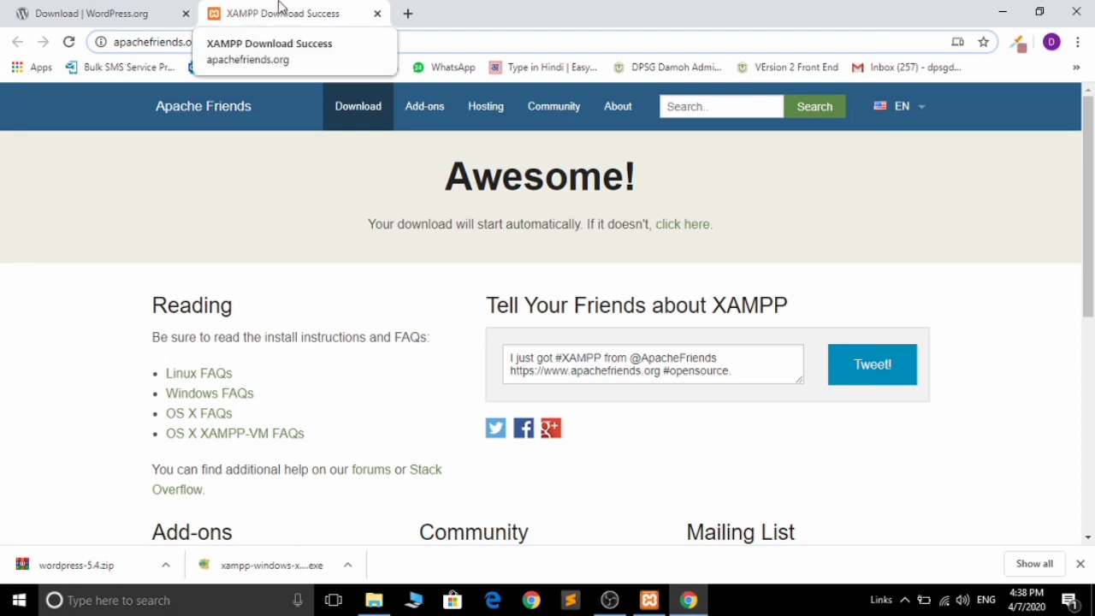
# - Compare the WordPress download and XAMPP success tabs, then minimize Chrome to the desktop
pyautogui.click(92, 7)
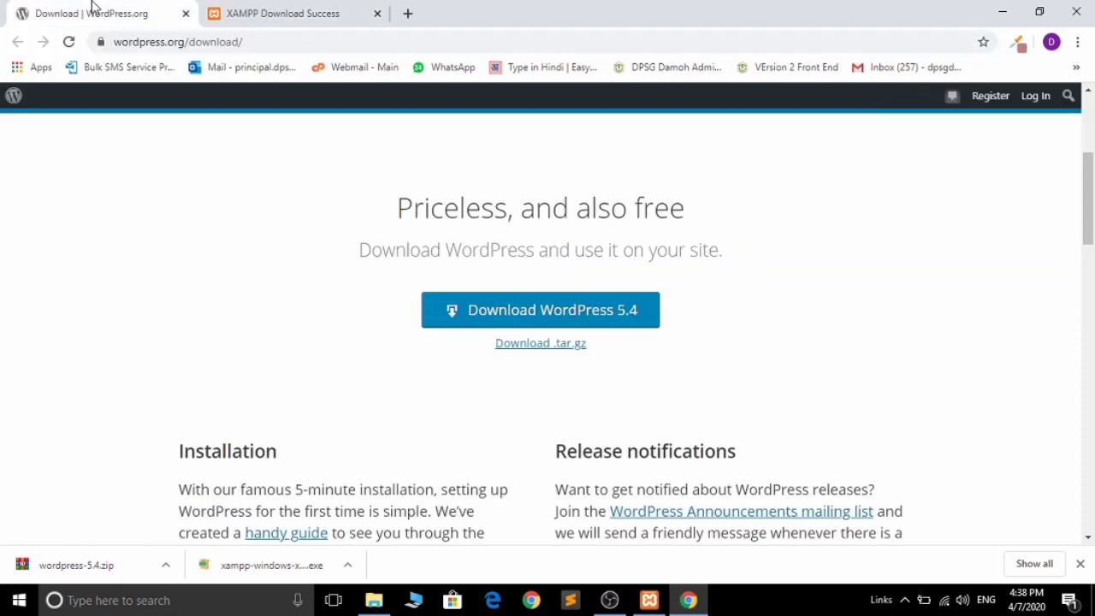
pyautogui.click(279, 8)
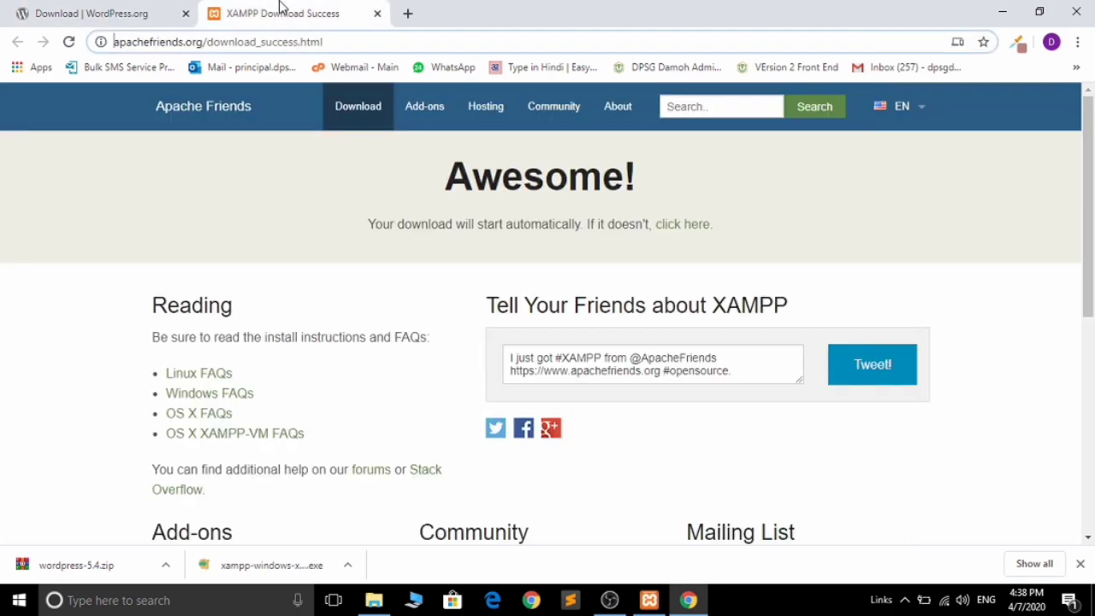
pyautogui.click(114, 7)
pyautogui.click(256, 8)
pyautogui.click(1004, 11)
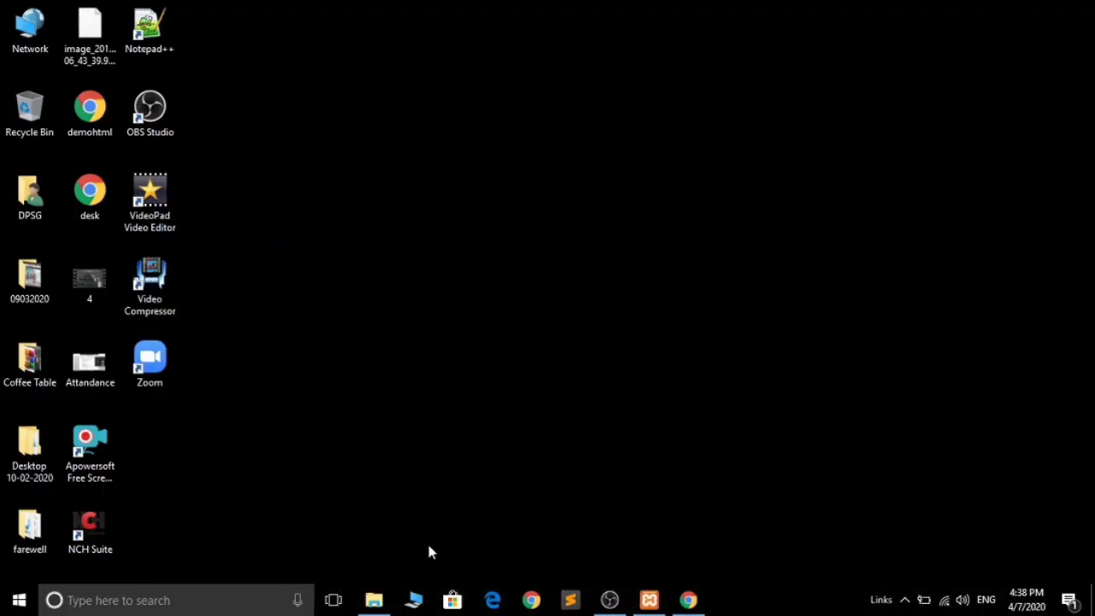
# - In Downloads, check the old wordpress folder's wp-content, then delete that folder
pyautogui.click(374, 599)
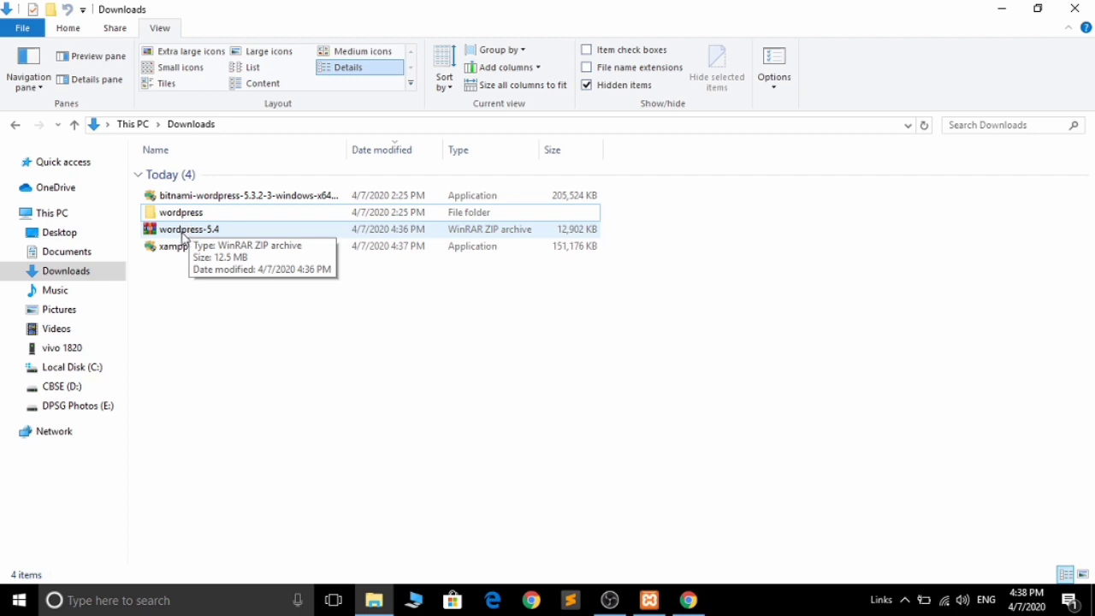
pyautogui.rightClick(183, 237)
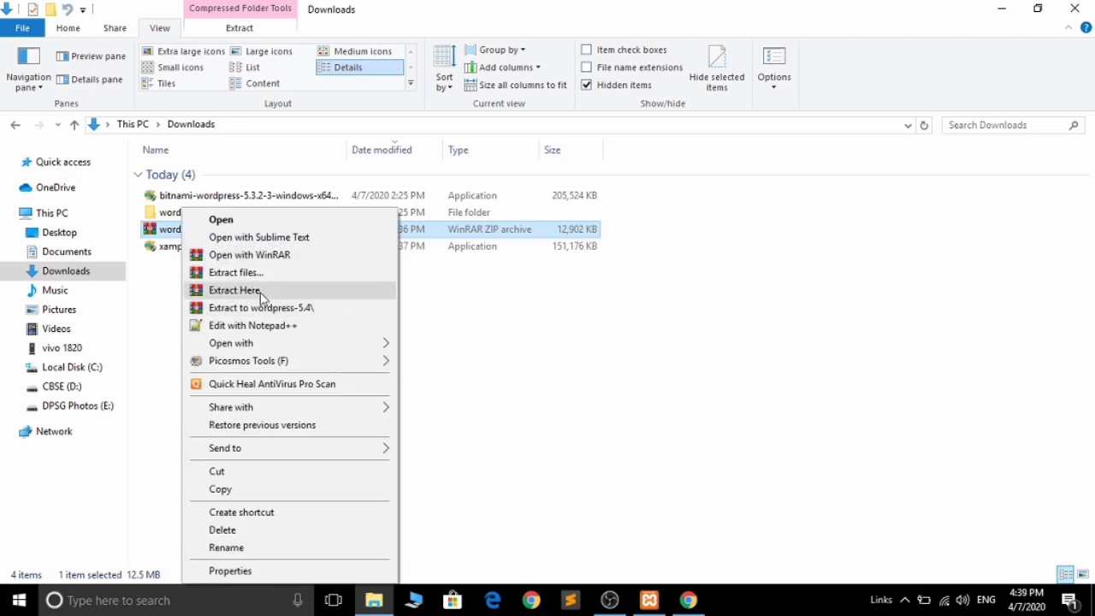
pyautogui.click(493, 315)
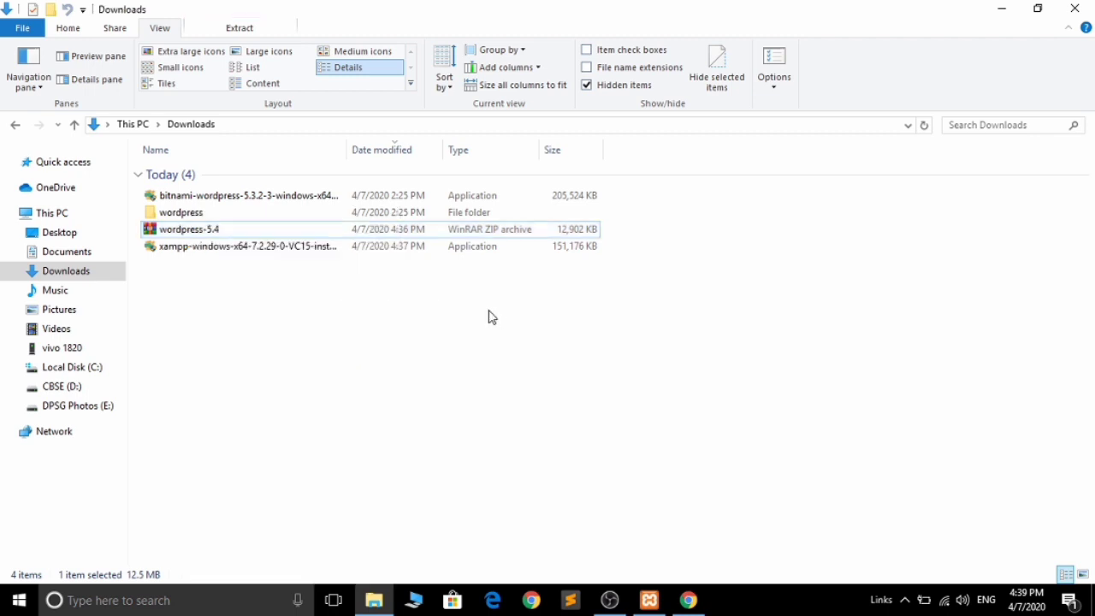
pyautogui.doubleClick(284, 217)
pyautogui.click(254, 180)
pyautogui.doubleClick(254, 181)
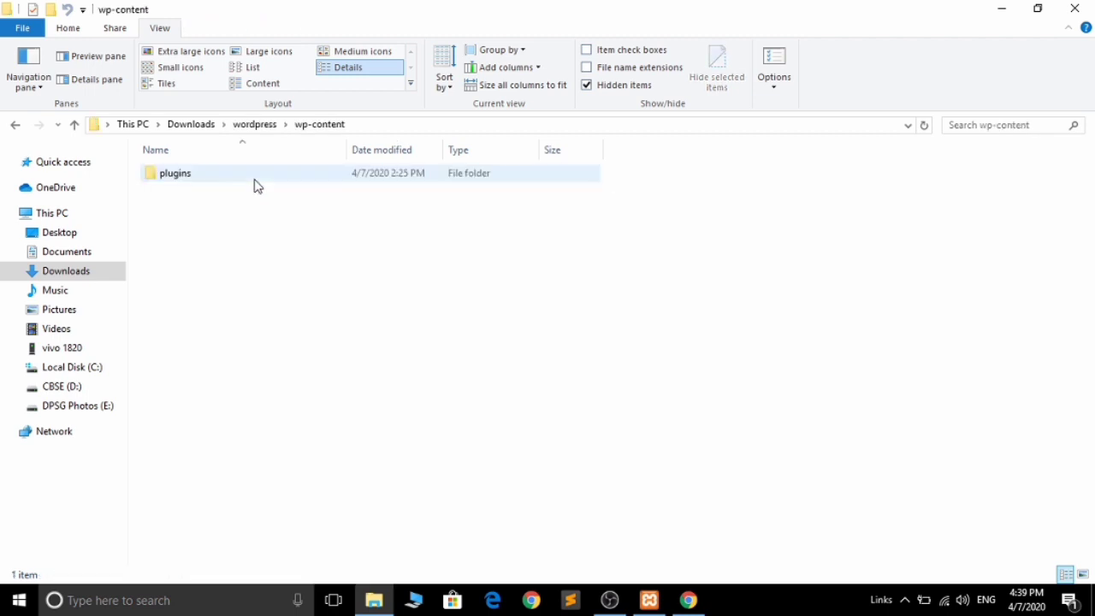
pyautogui.click(14, 127)
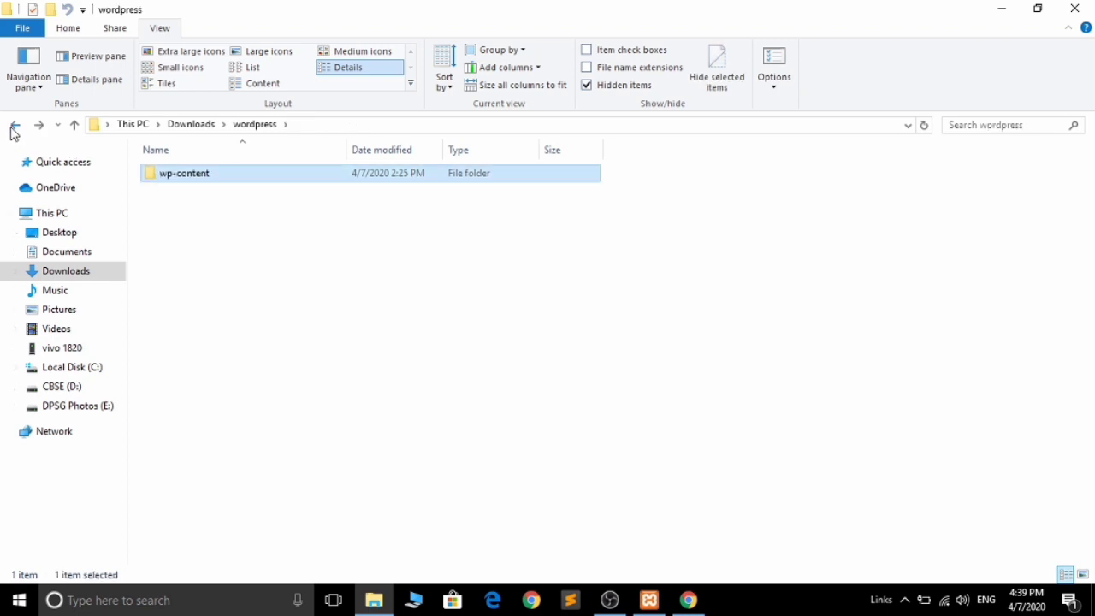
pyautogui.click(13, 127)
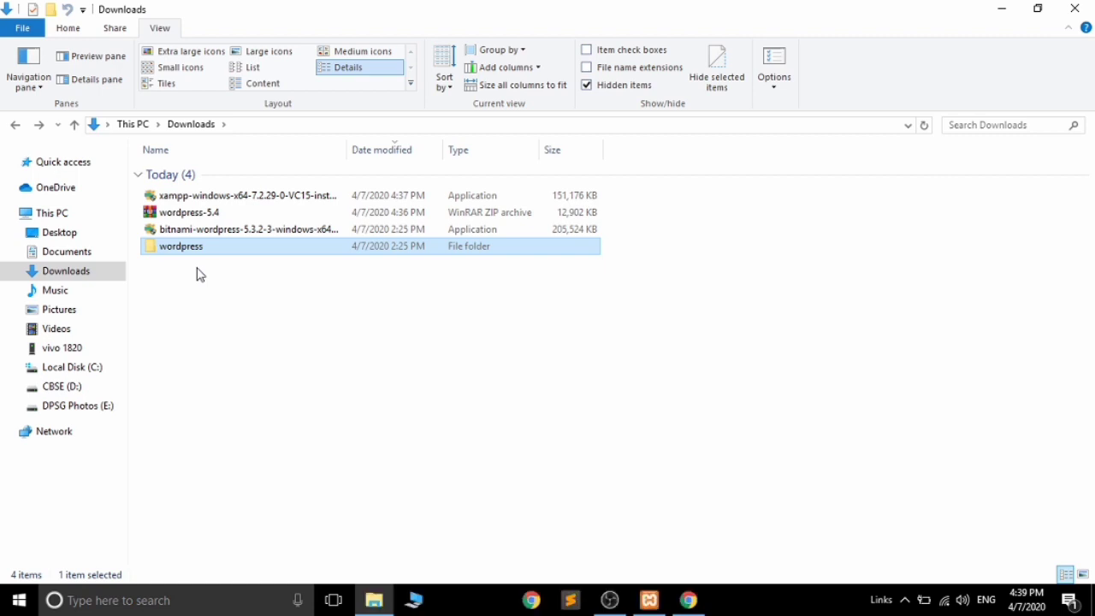
pyautogui.press('Delete')
# - Extract wordpress-5.4.zip here into a fresh wordpress folder, then go to Local Disk (C:)
pyautogui.click(207, 220)
pyautogui.rightClick(208, 220)
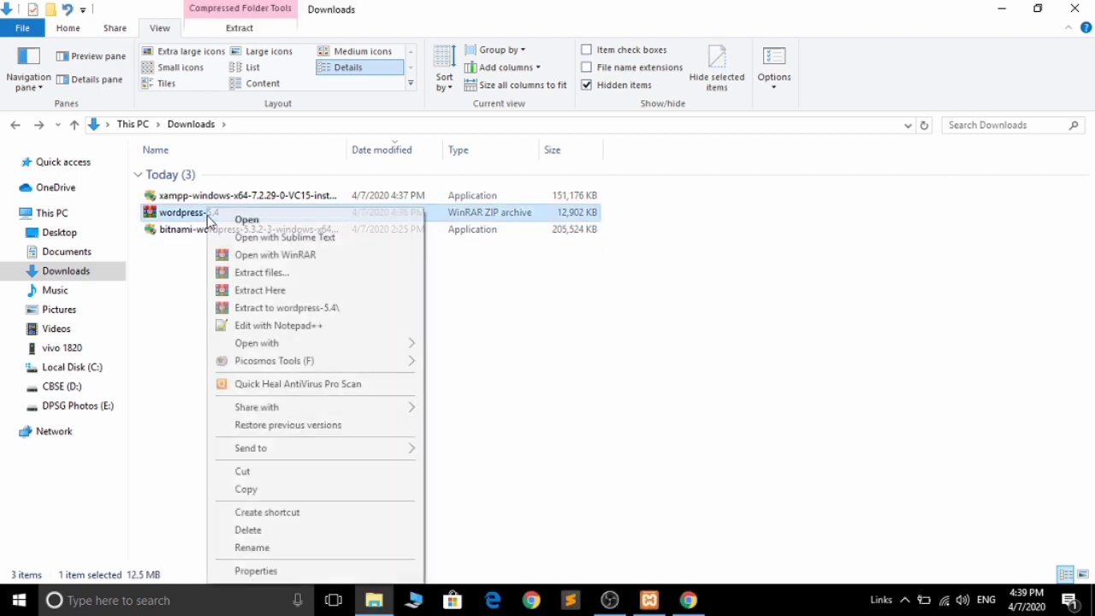
pyautogui.click(261, 290)
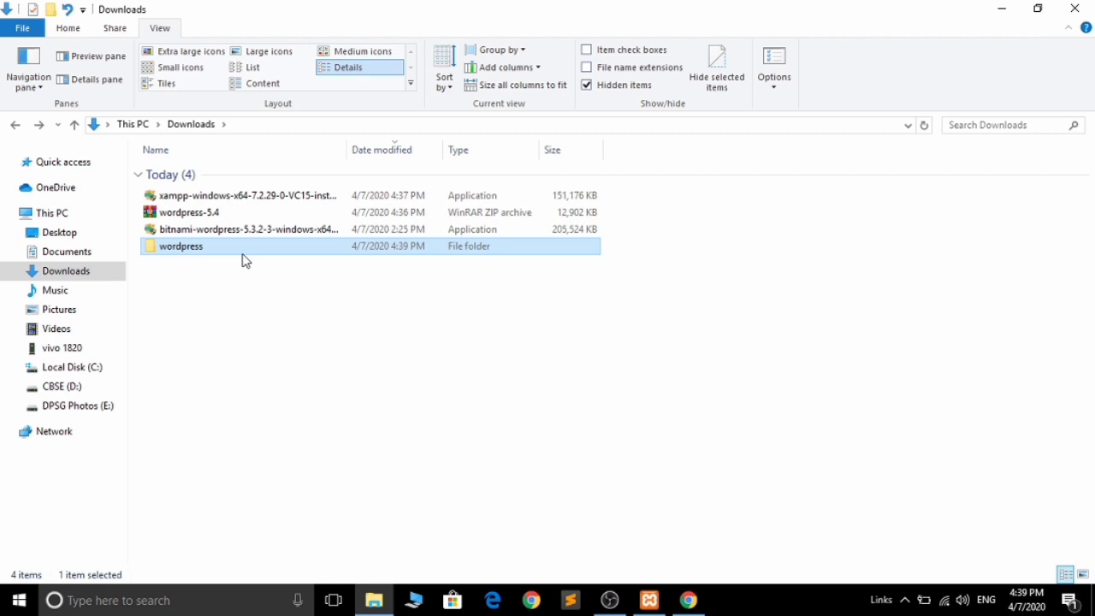
pyautogui.click(73, 367)
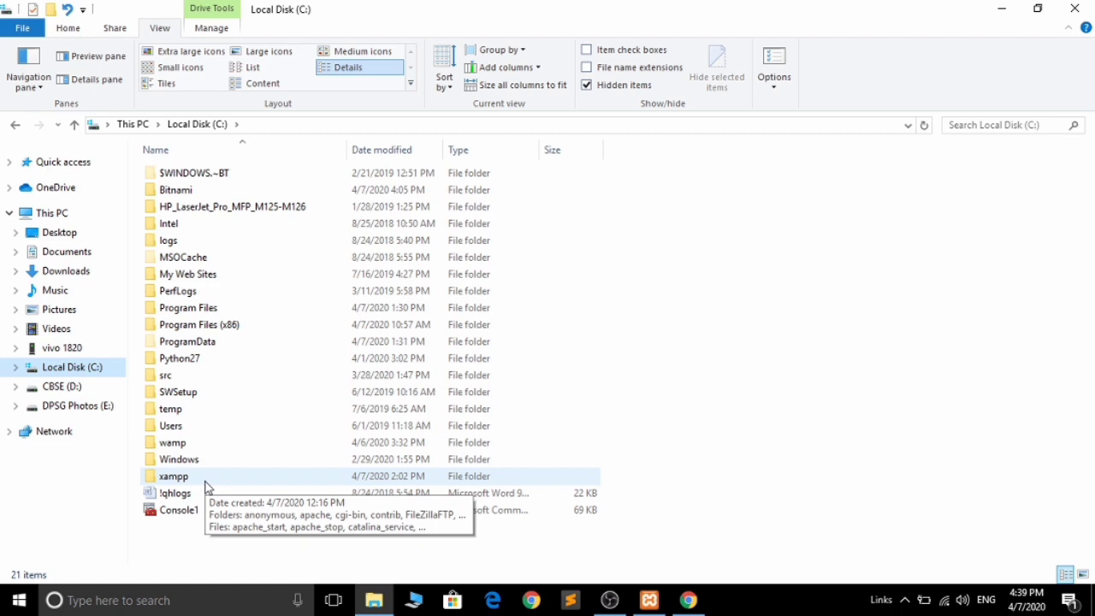
# - Paste the copied wordpress folder into C:\xampp\htdocs
pyautogui.doubleClick(205, 484)
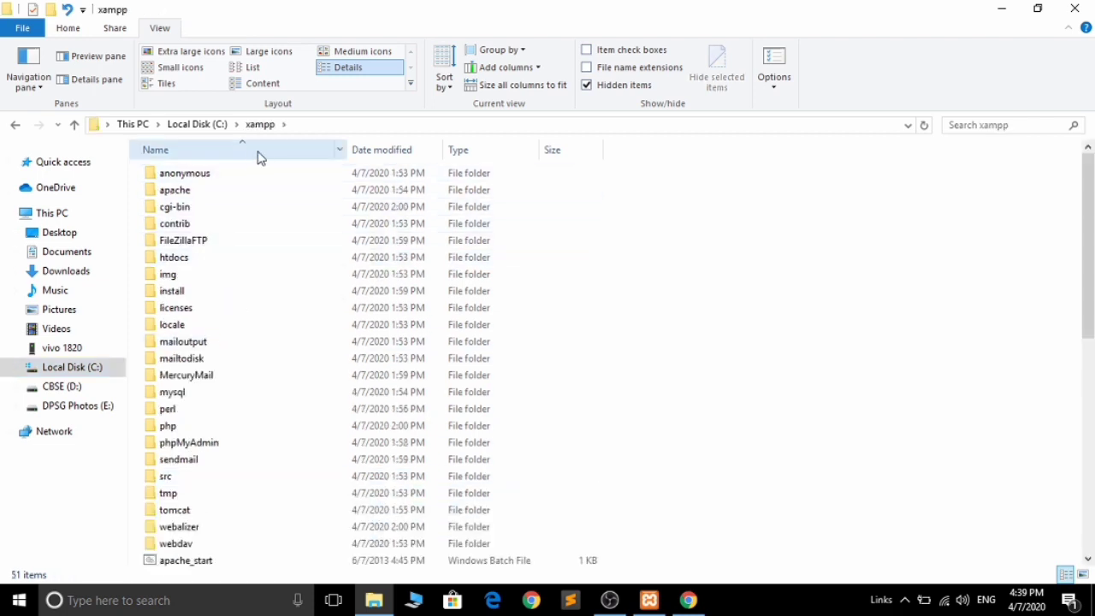
pyautogui.doubleClick(219, 261)
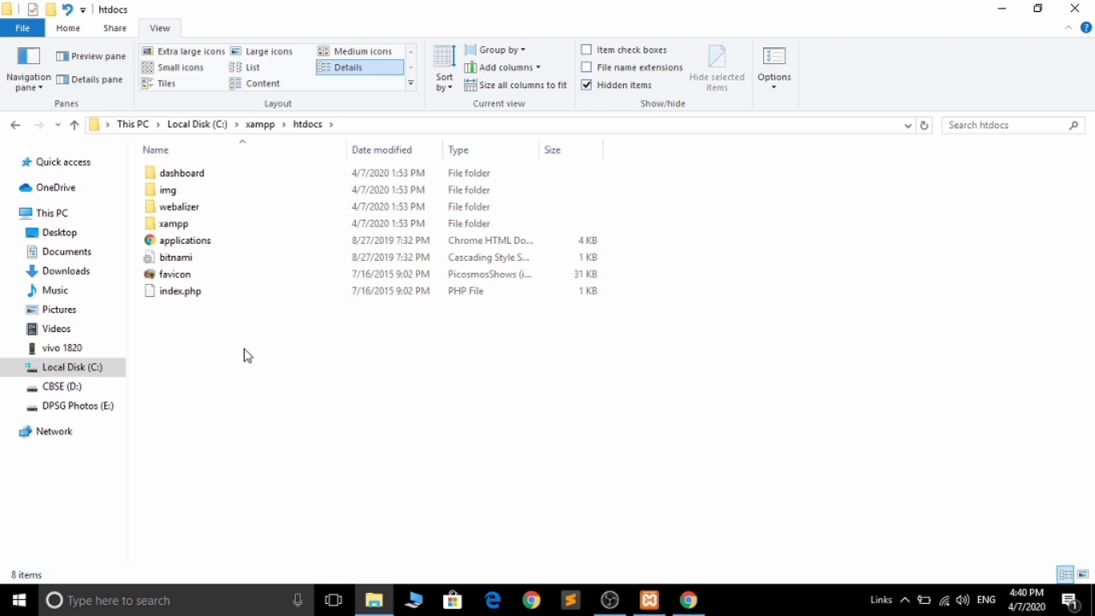
pyautogui.hotkey('ctrl', 'v')
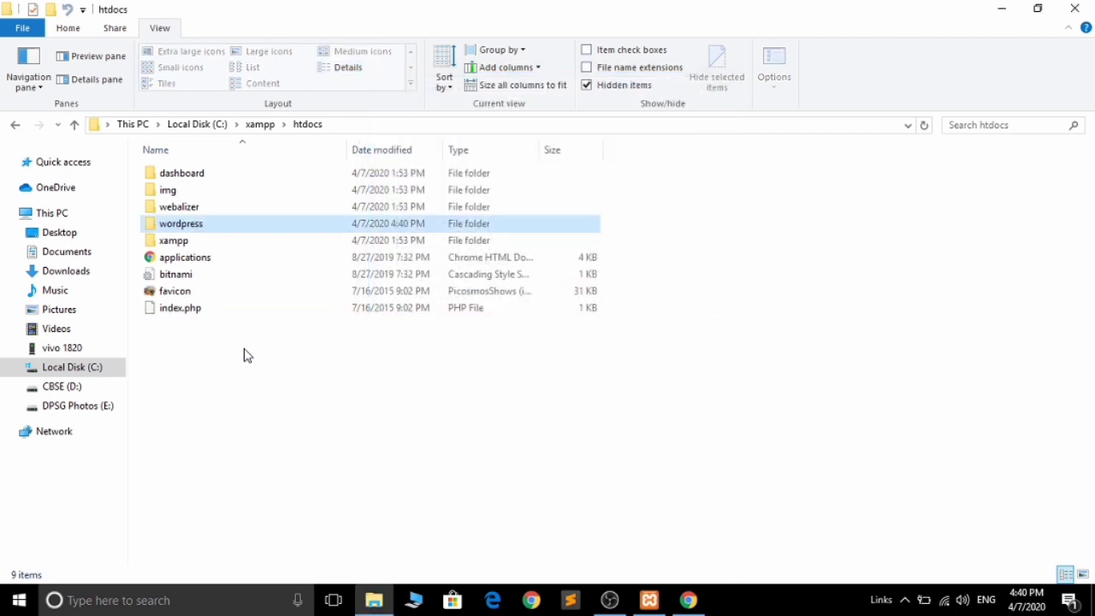
# - Give the wordpress folder in htdocs the new name 'Demo' using F2
pyautogui.press('F2')
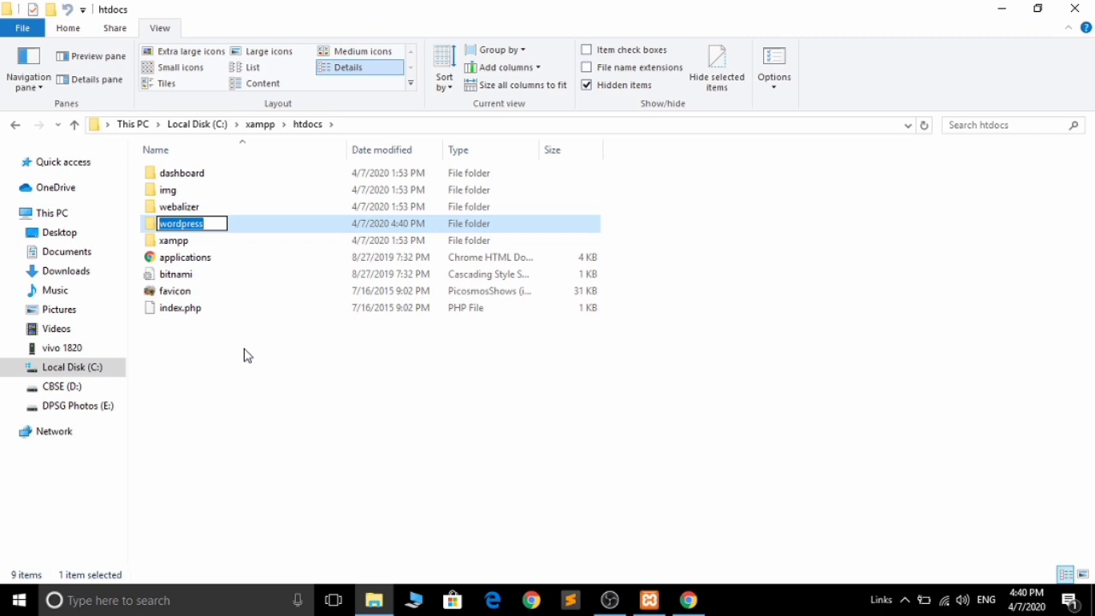
pyautogui.write('Demo')
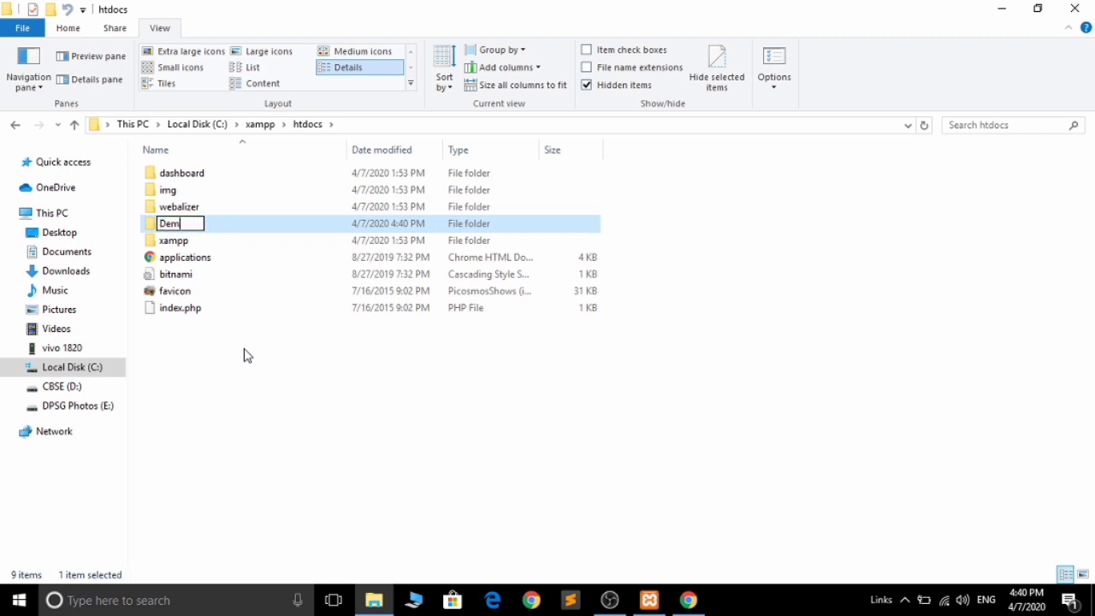
pyautogui.click(292, 427)
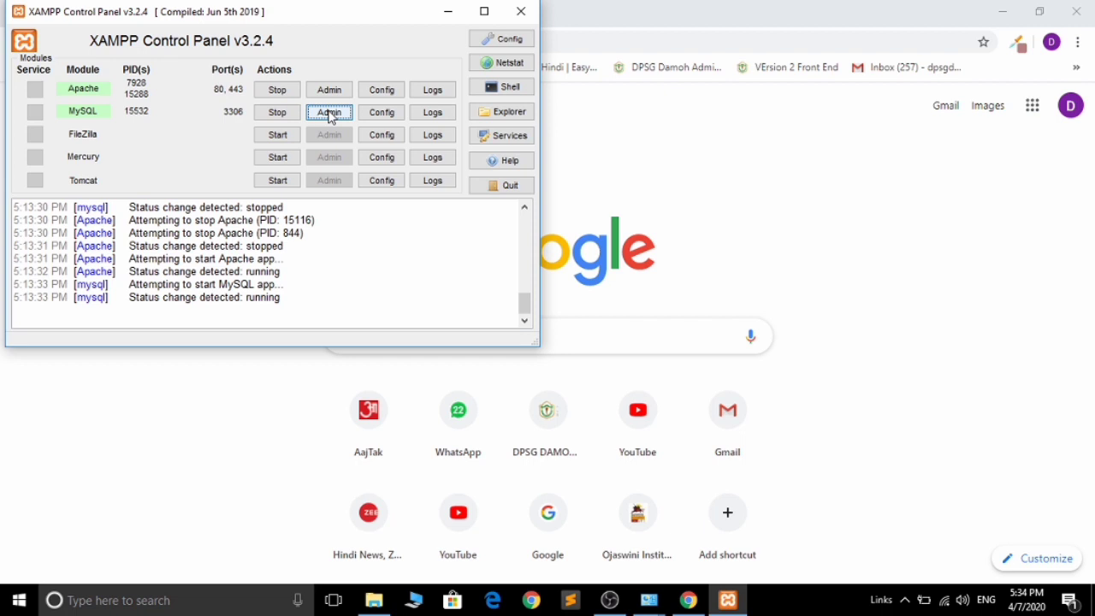
# - Launch phpMyAdmin from the MySQL row's Admin button in XAMPP Control Panel
pyautogui.click(330, 113)
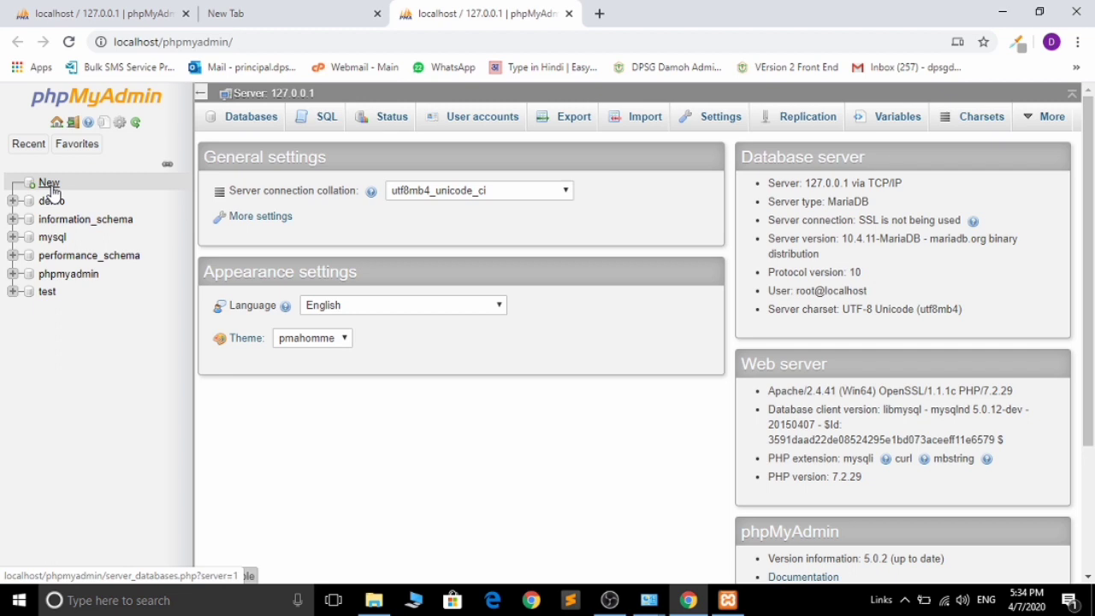
# - Create the database 'technogyani' on the Databases page, keeping the default collation
pyautogui.click(49, 188)
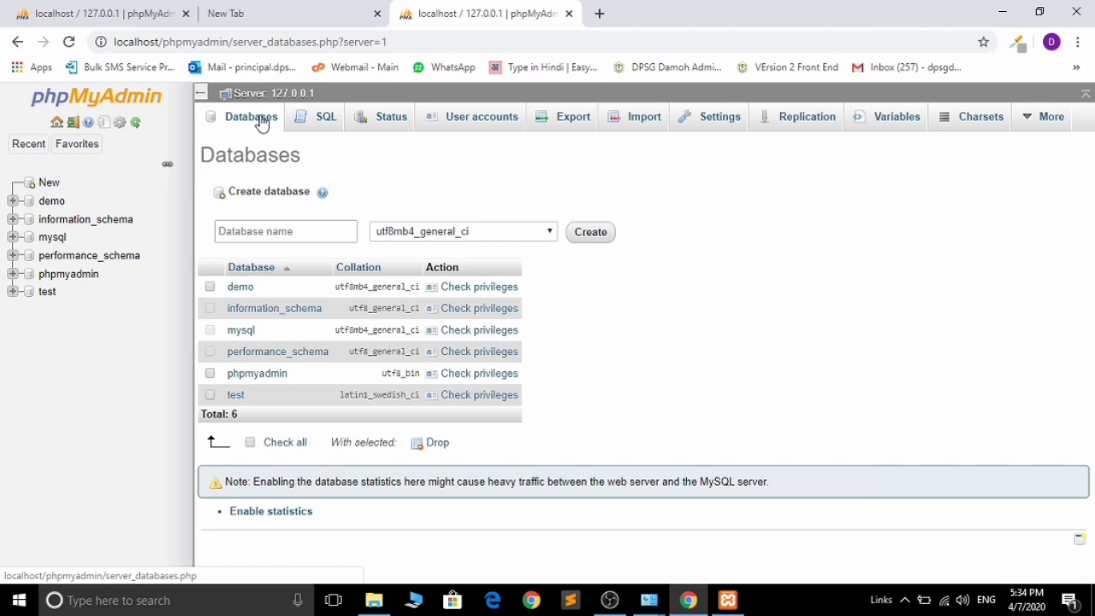
pyautogui.click(249, 232)
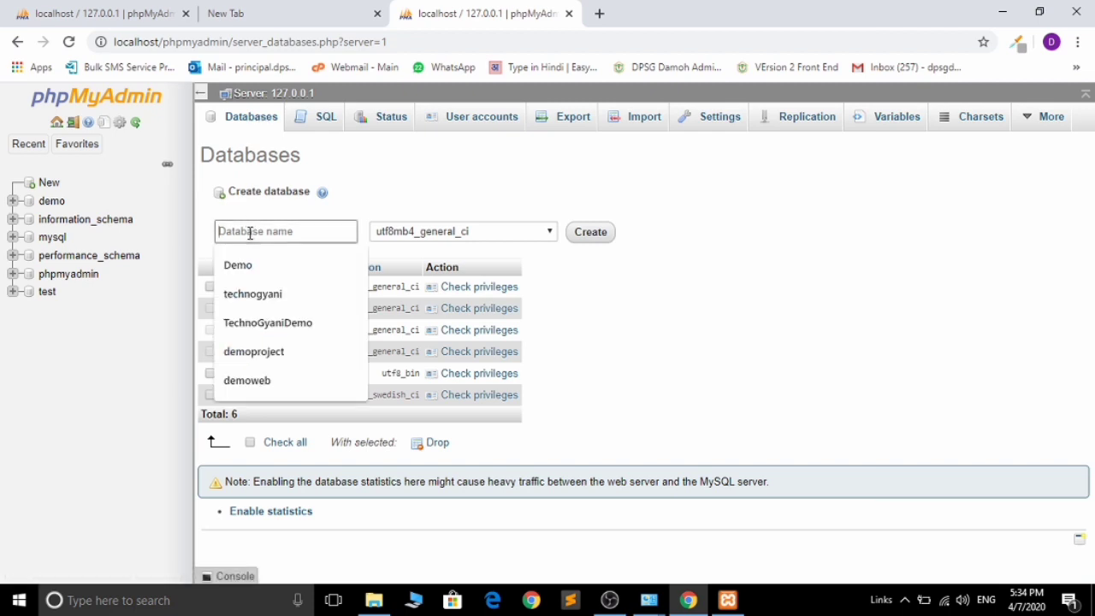
pyautogui.click(281, 301)
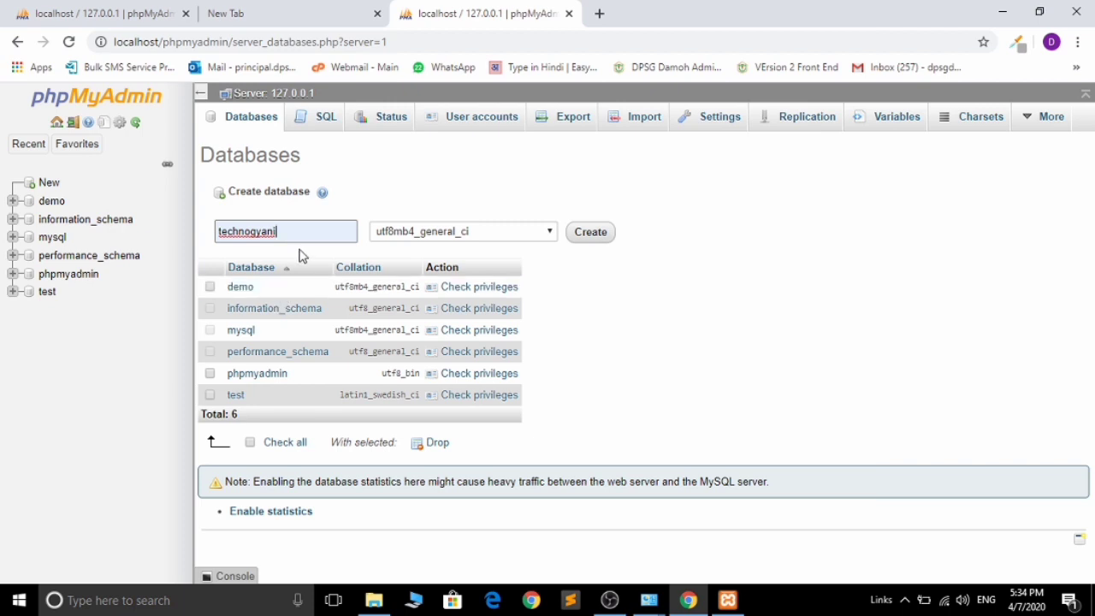
pyautogui.hotkey('ctrl', 'a')
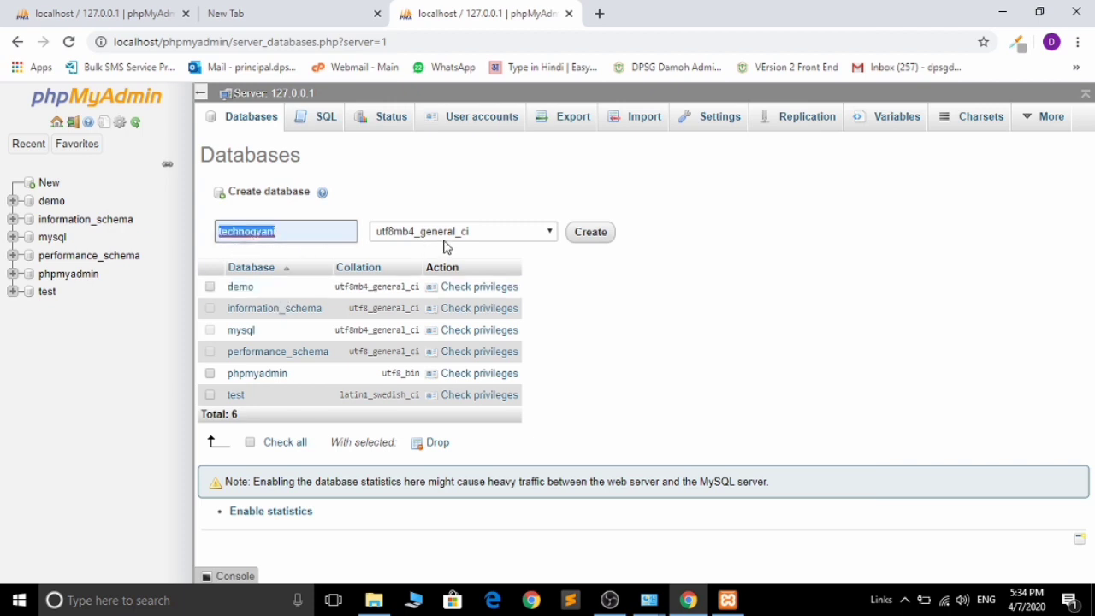
pyautogui.press('Tab')
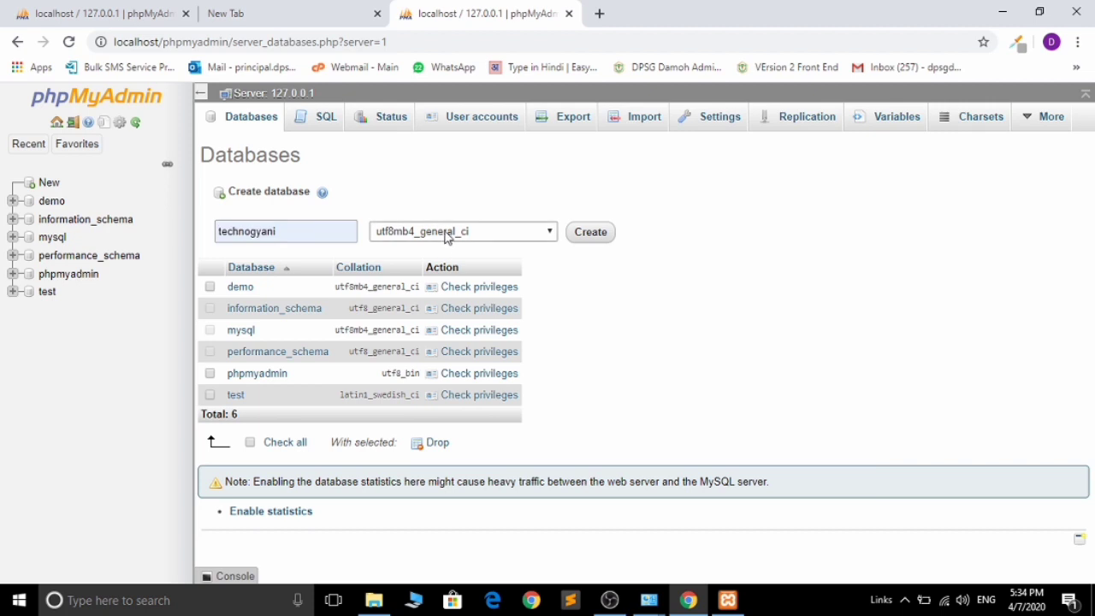
pyautogui.click(541, 234)
pyautogui.press('Home')
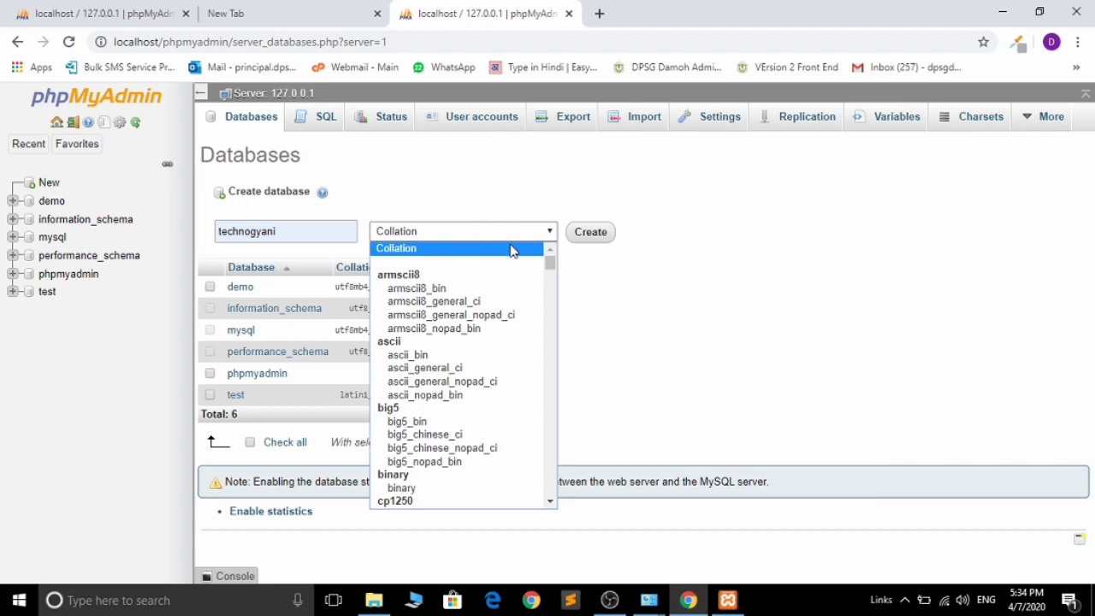
pyautogui.click(512, 249)
pyautogui.click(588, 240)
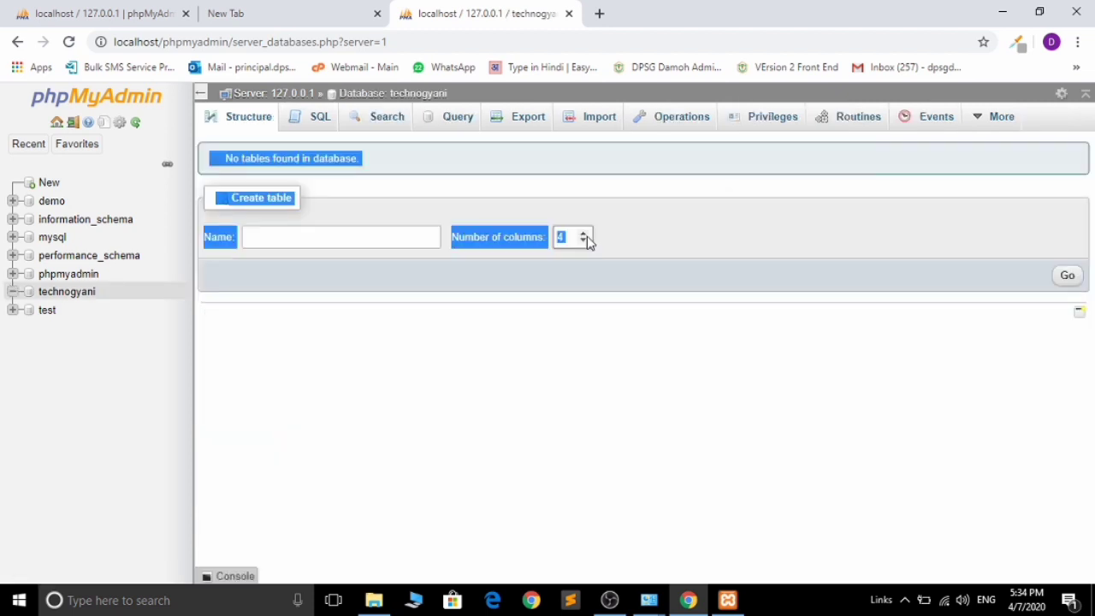
pyautogui.click(361, 329)
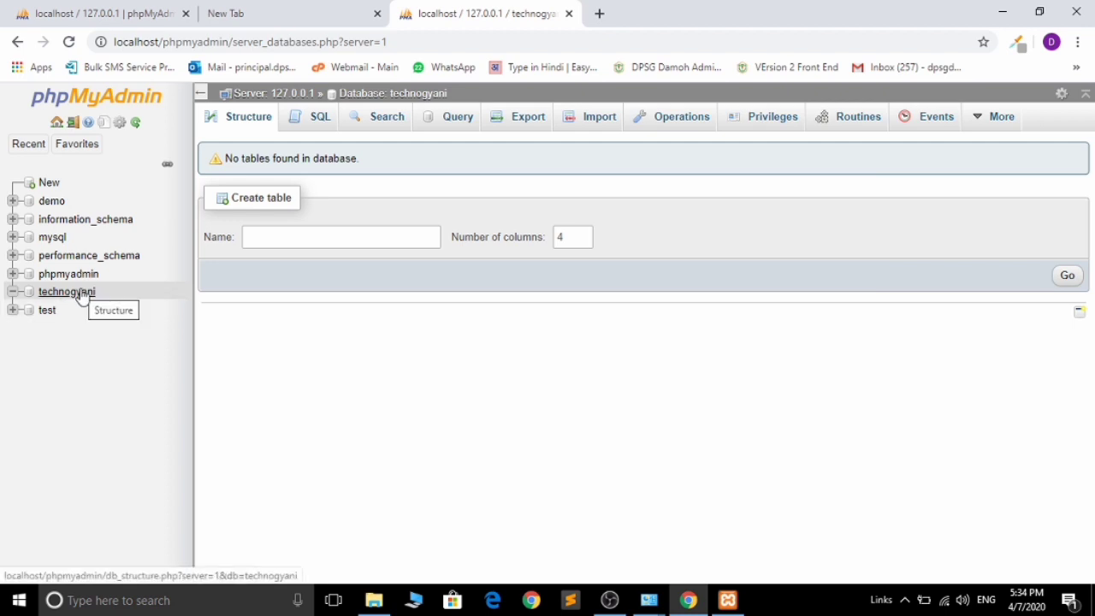
pyautogui.click(374, 600)
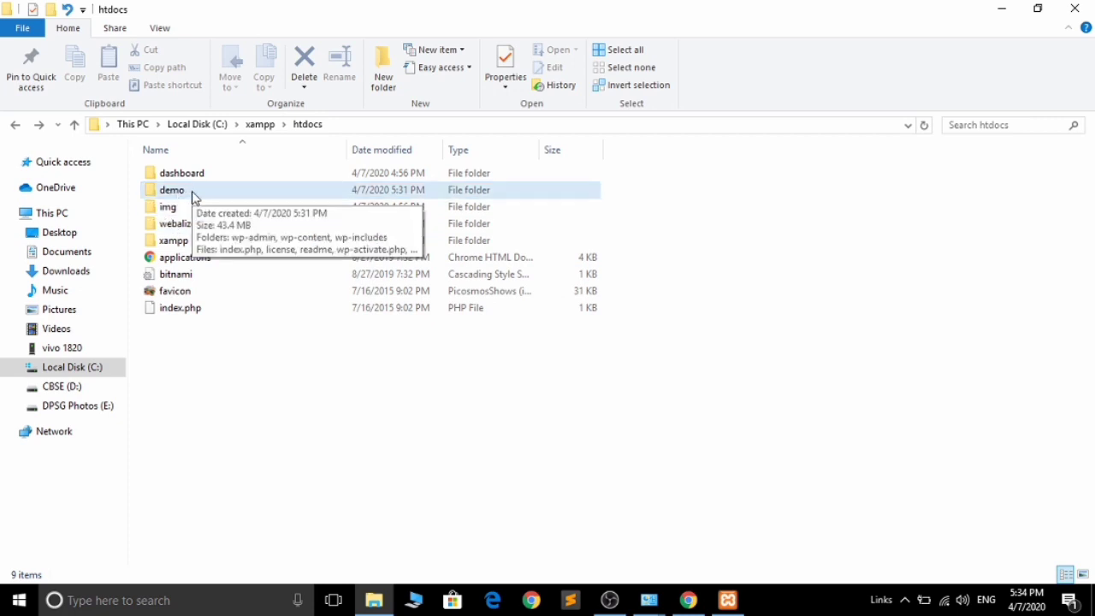
pyautogui.click(1009, 9)
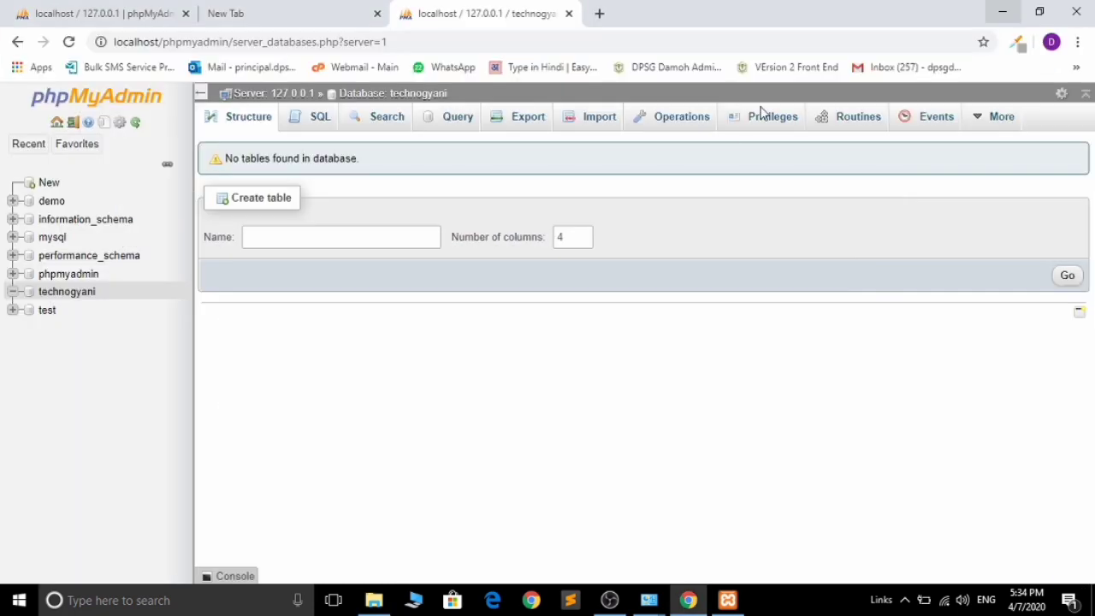
# - Load localhost/demo in a new tab to start the WordPress setup configuration
pyautogui.click(600, 14)
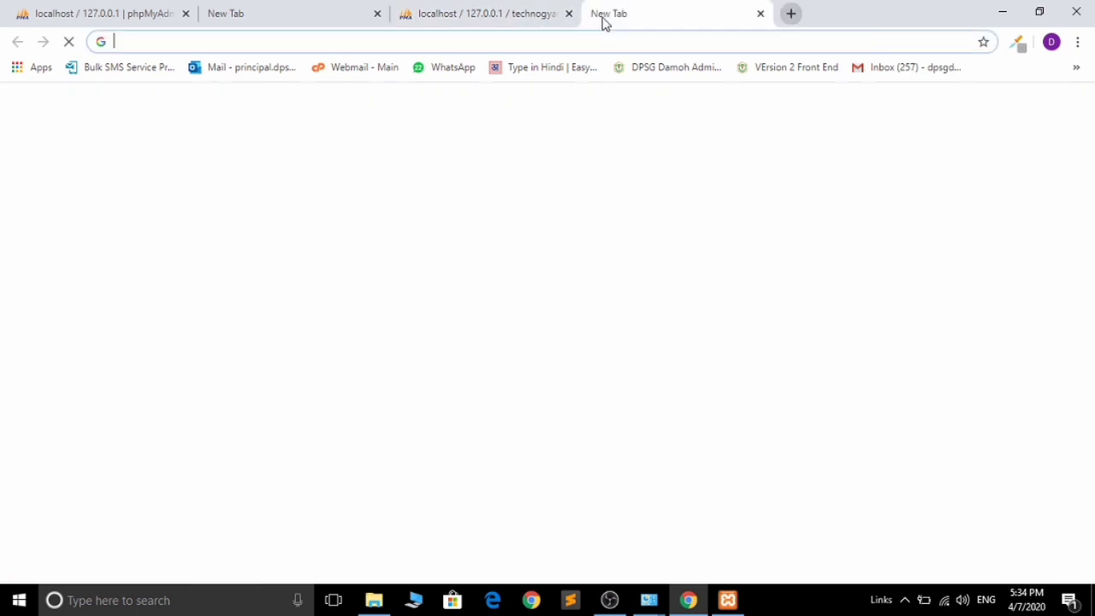
pyautogui.write('loc')
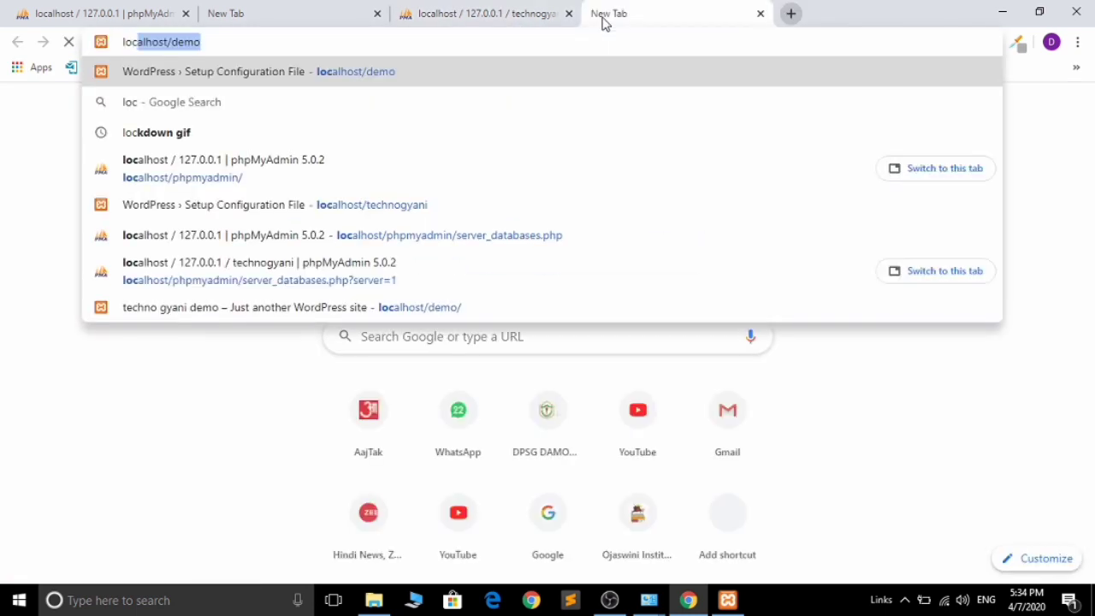
pyautogui.press('Right')
pyautogui.press('Return')
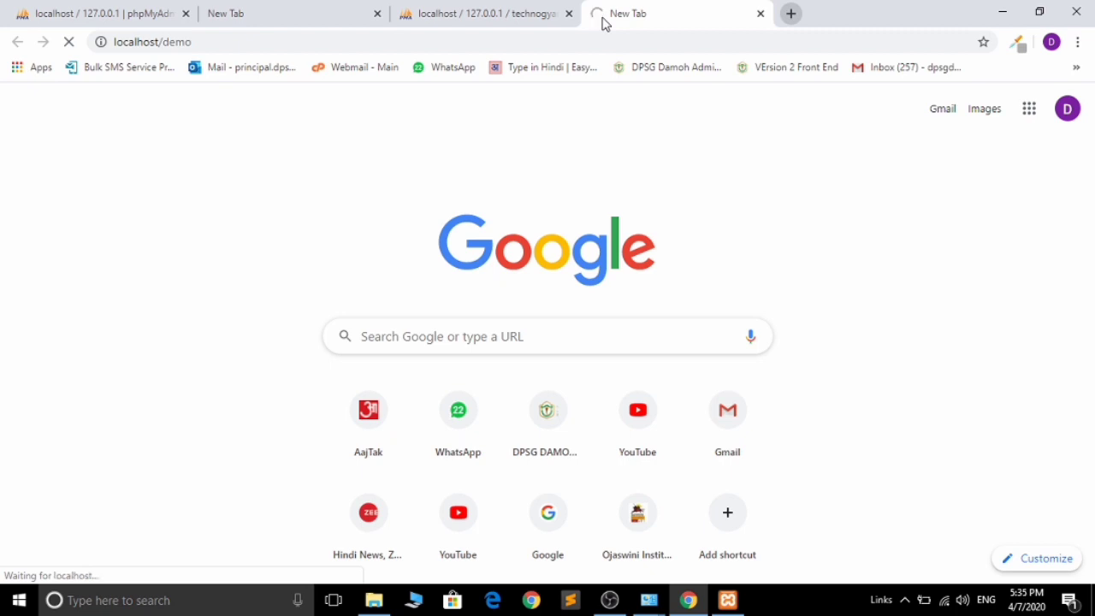
pyautogui.click(491, 11)
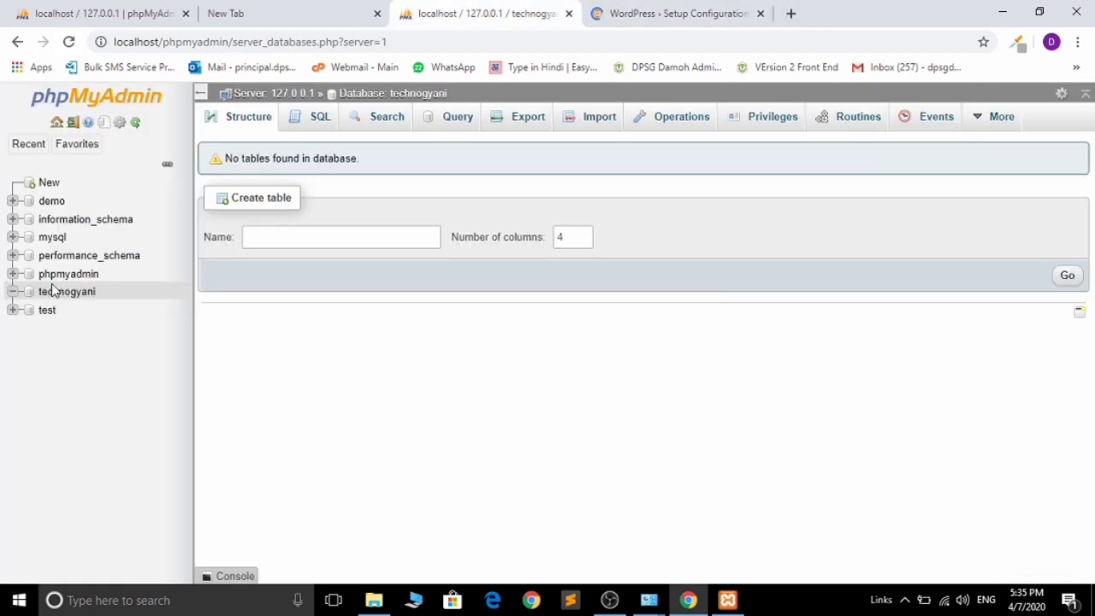
# - On the setup tab, keep English (United States) and continue to the welcome page
pyautogui.click(621, 7)
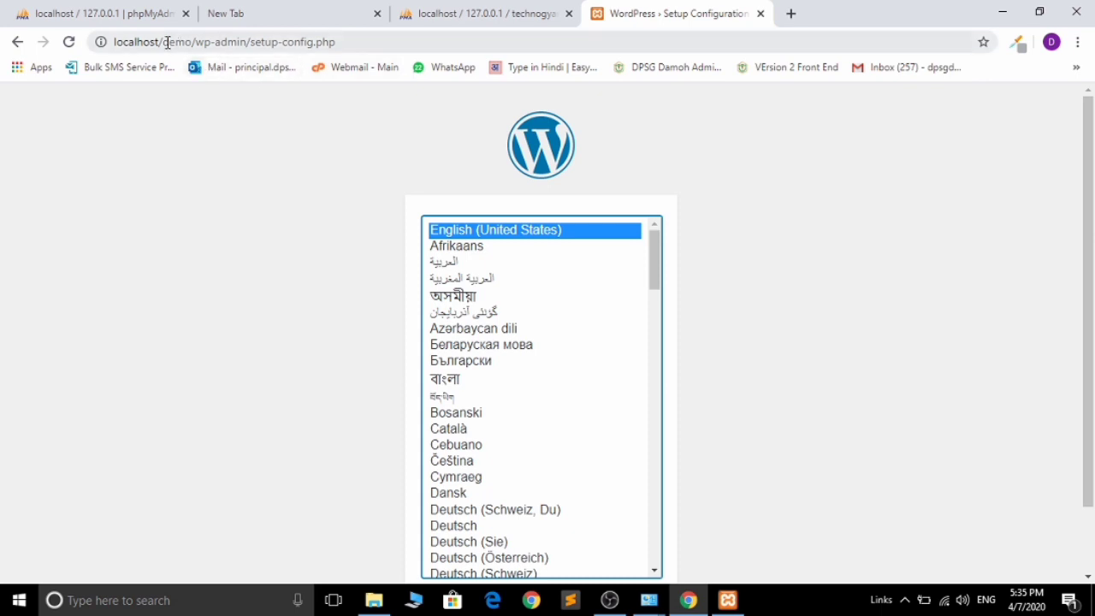
pyautogui.moveTo(164, 42); pyautogui.dragTo(194, 42)
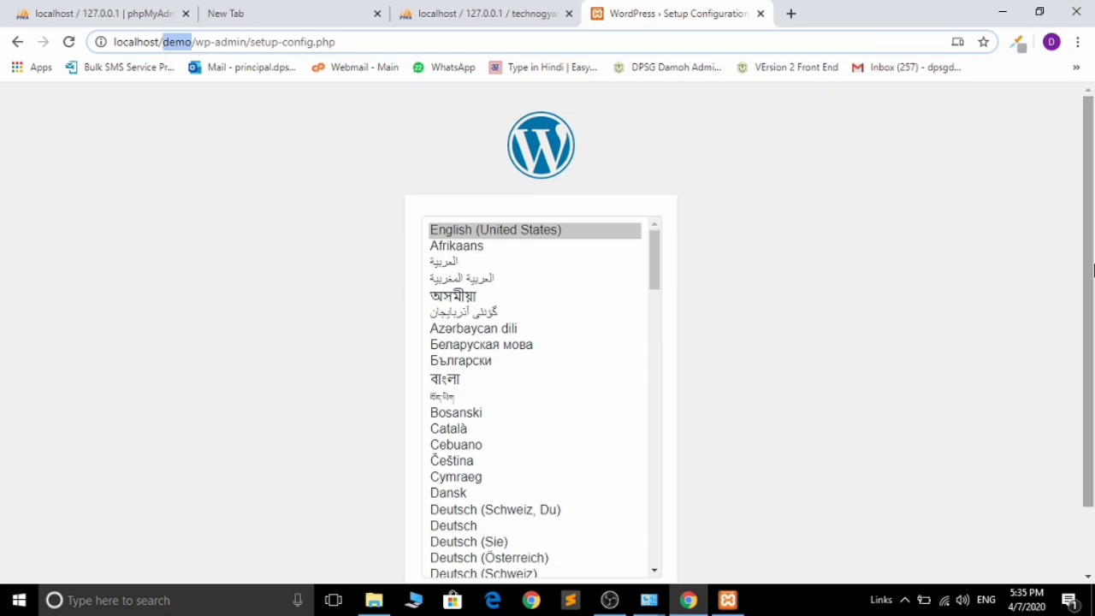
pyautogui.press('Tab')
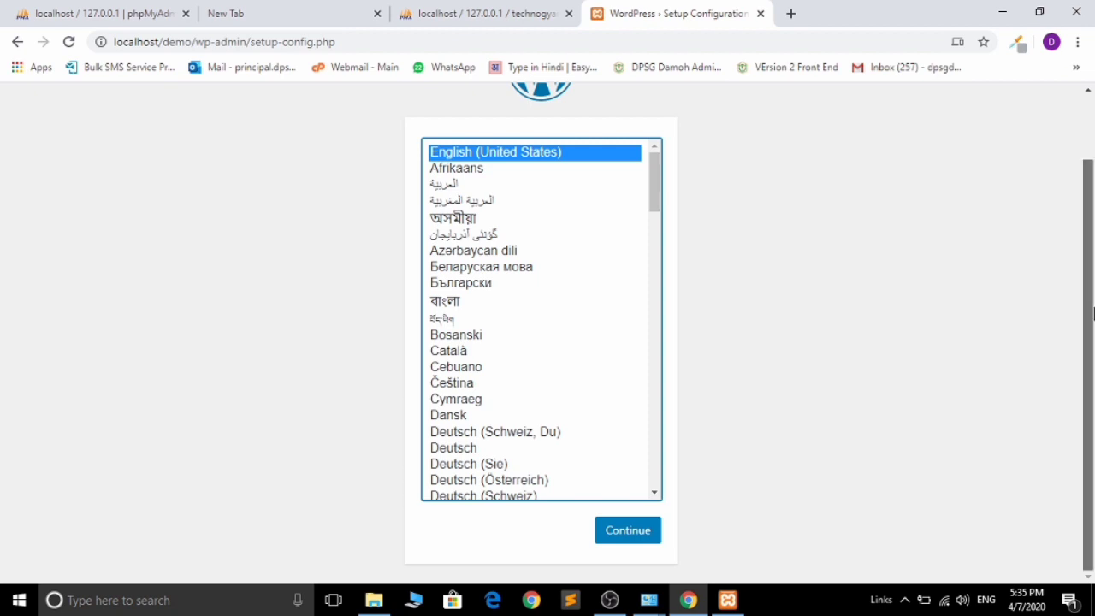
pyautogui.scroll(1, 1088, 313)
pyautogui.scroll(-1, 1088, 313)
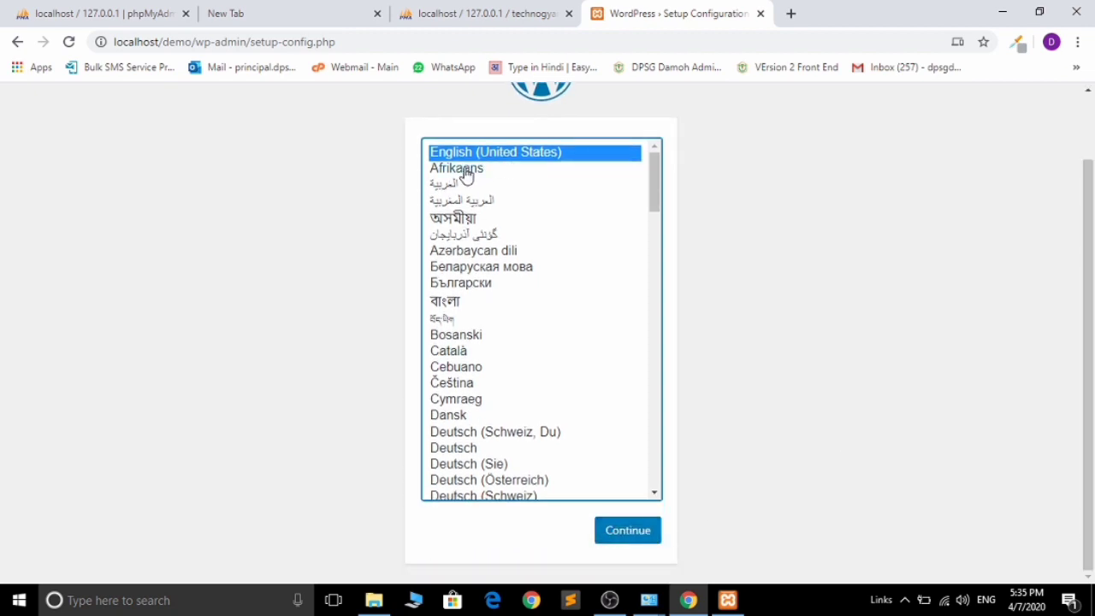
pyautogui.click(631, 532)
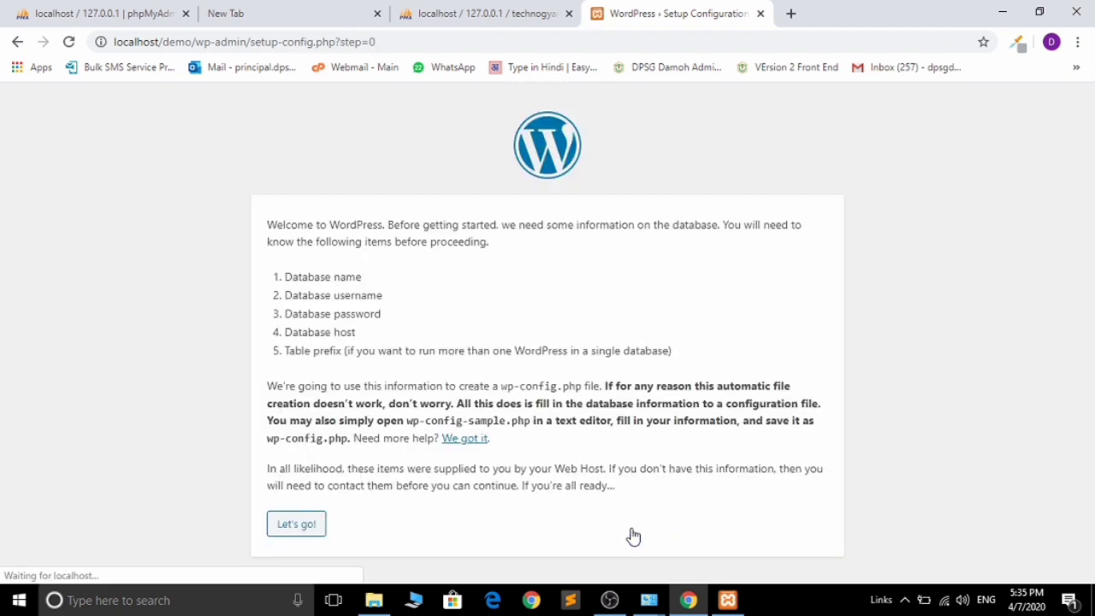
# - Enter technogyani as the database name, checking it against phpMyAdmin
pyautogui.click(299, 529)
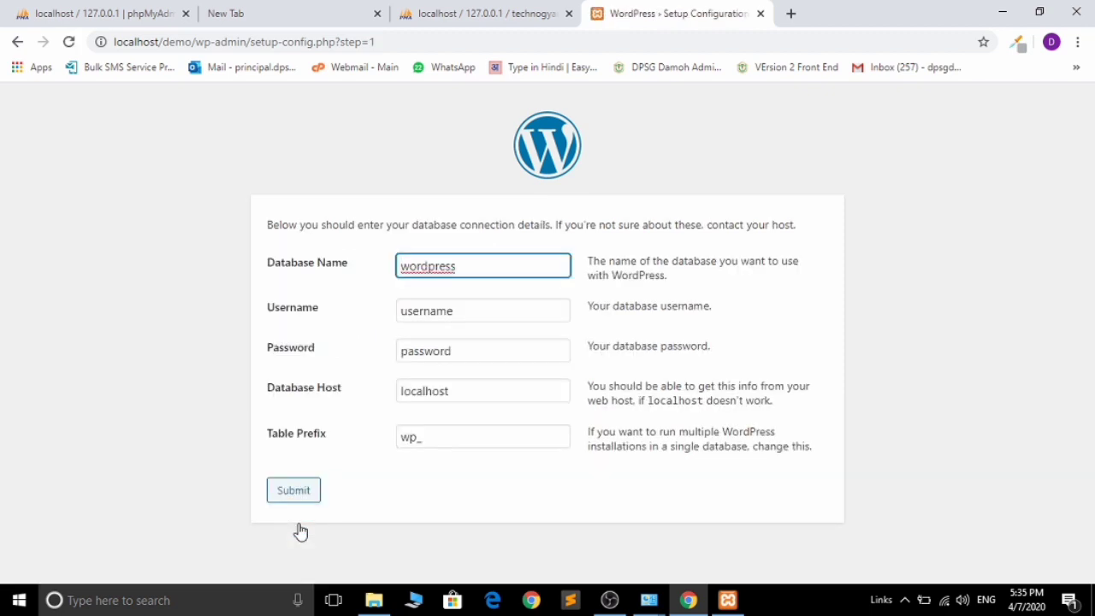
pyautogui.hotkey('ctrl', 'a')
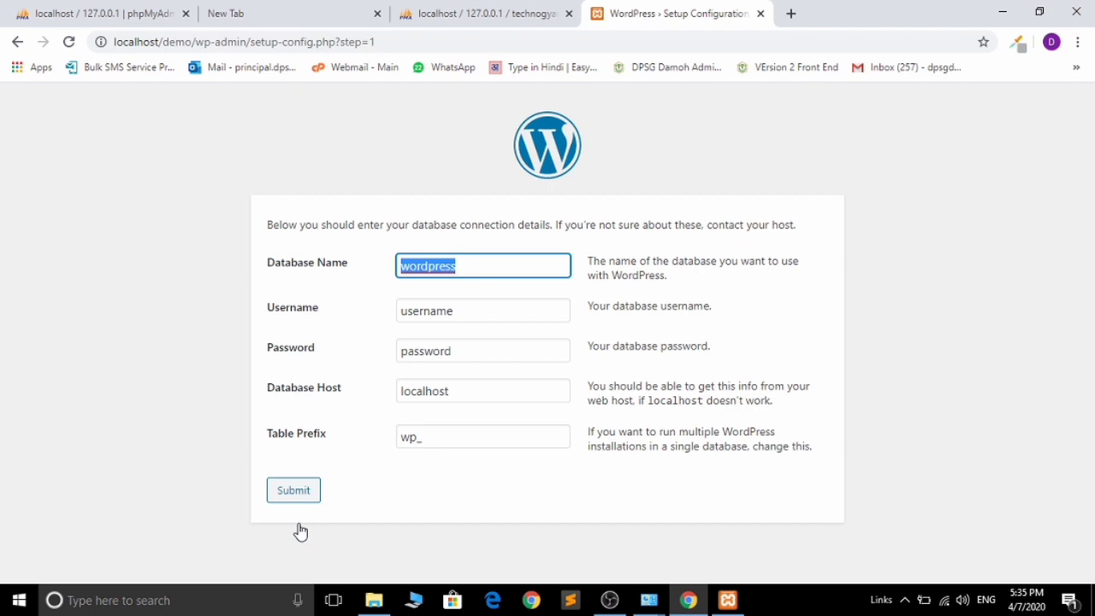
pyautogui.write('technogyani')
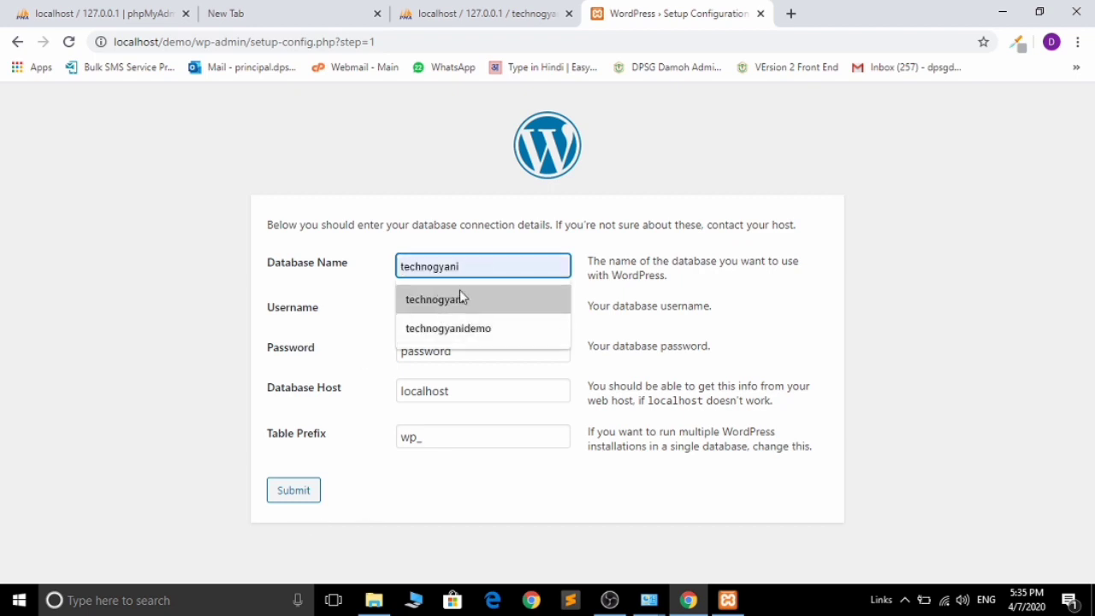
pyautogui.click(459, 295)
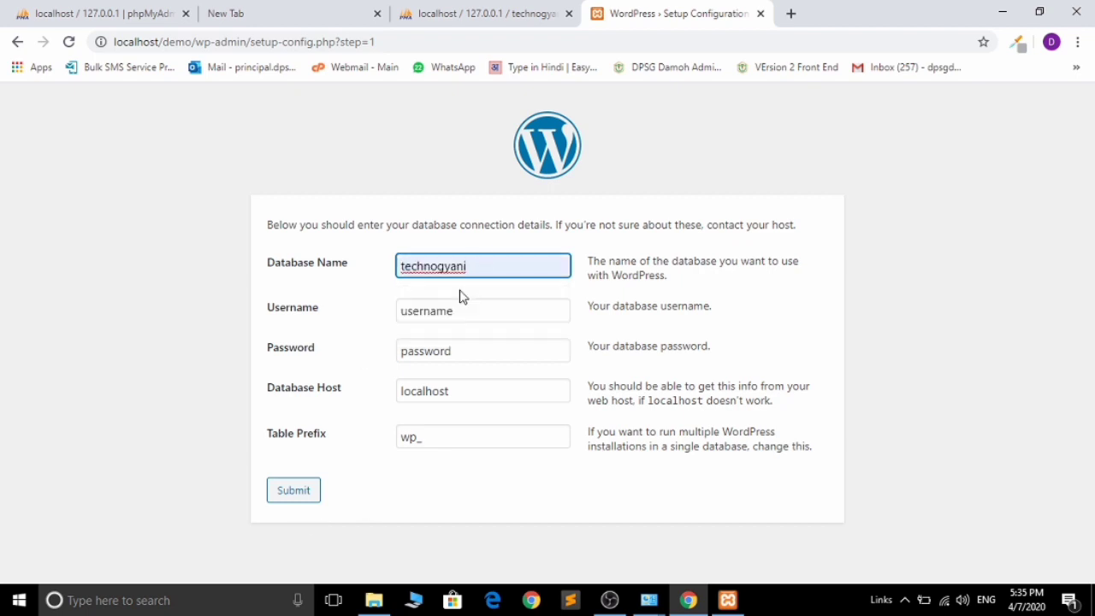
pyautogui.click(462, 10)
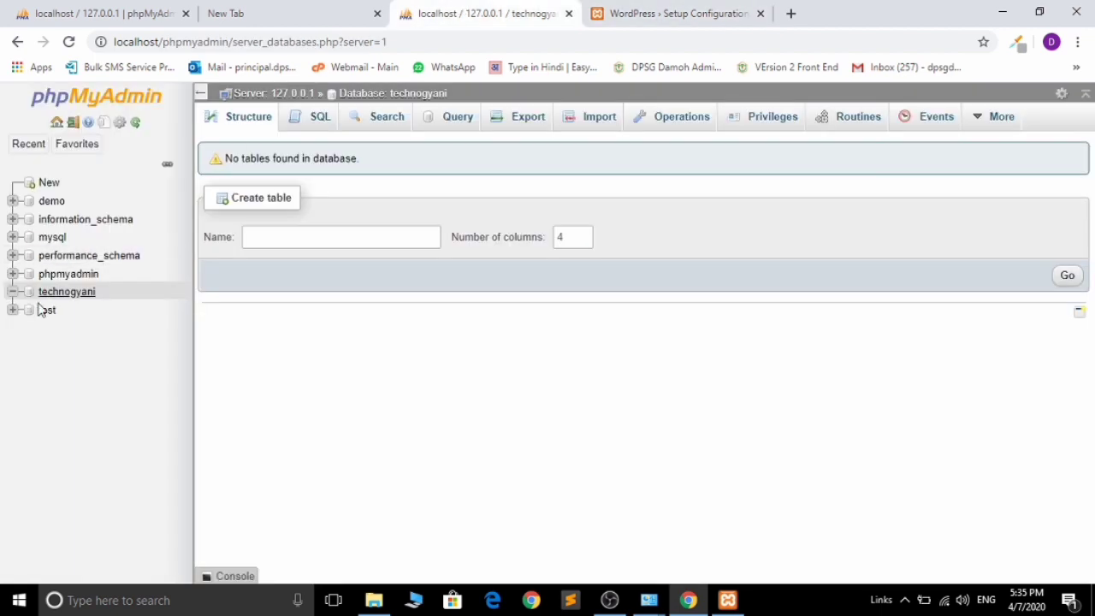
pyautogui.click(633, 8)
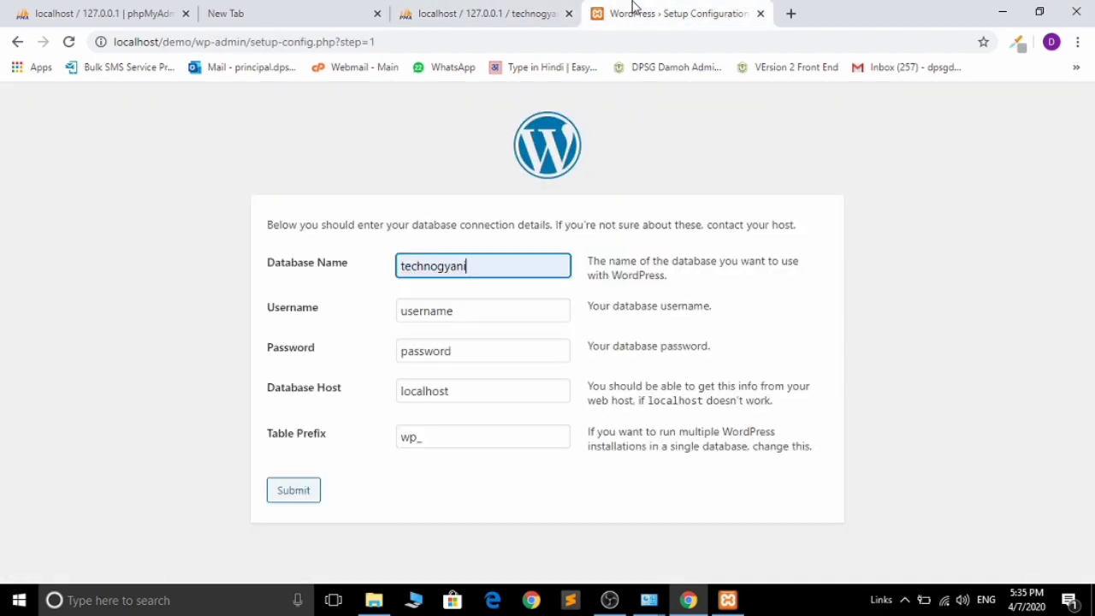
# - Set username root with an empty password, submit, and run the installation
pyautogui.press('Tab')
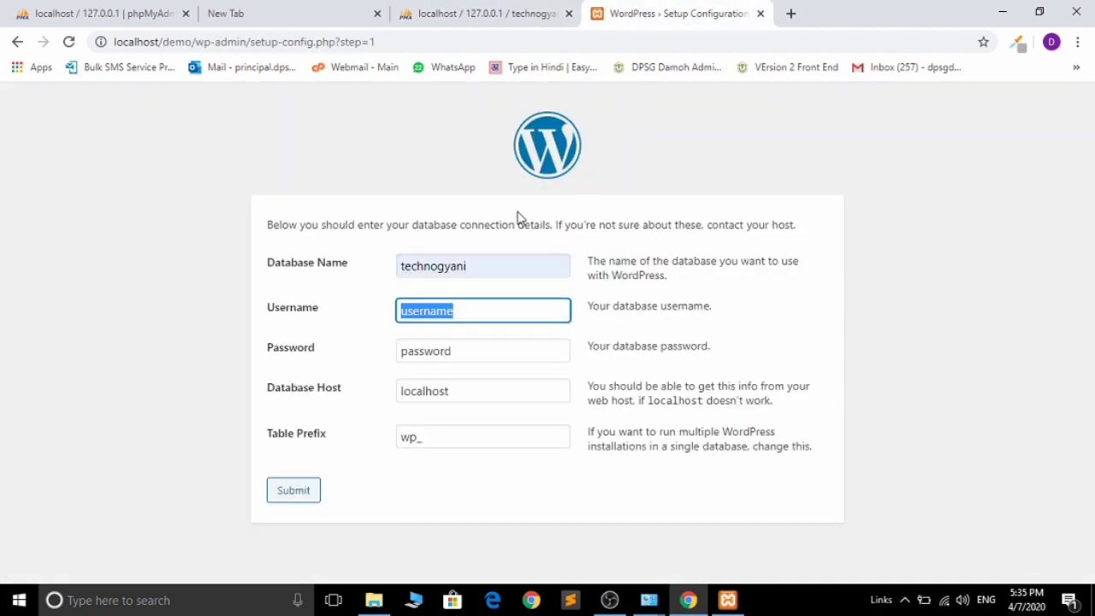
pyautogui.write('root')
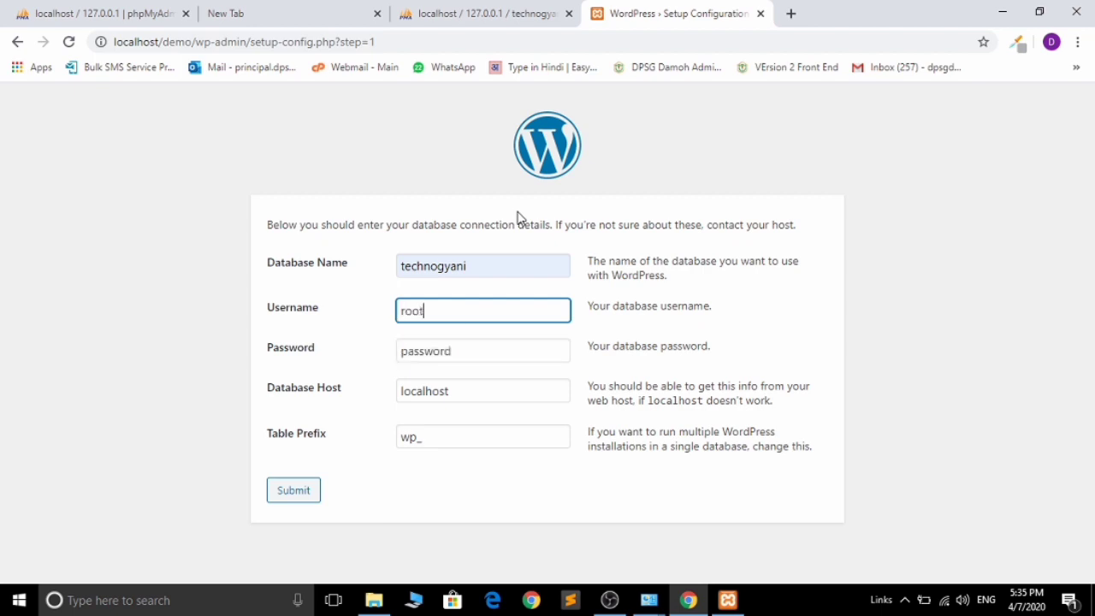
pyautogui.press('Tab')
pyautogui.press('BackSpace')
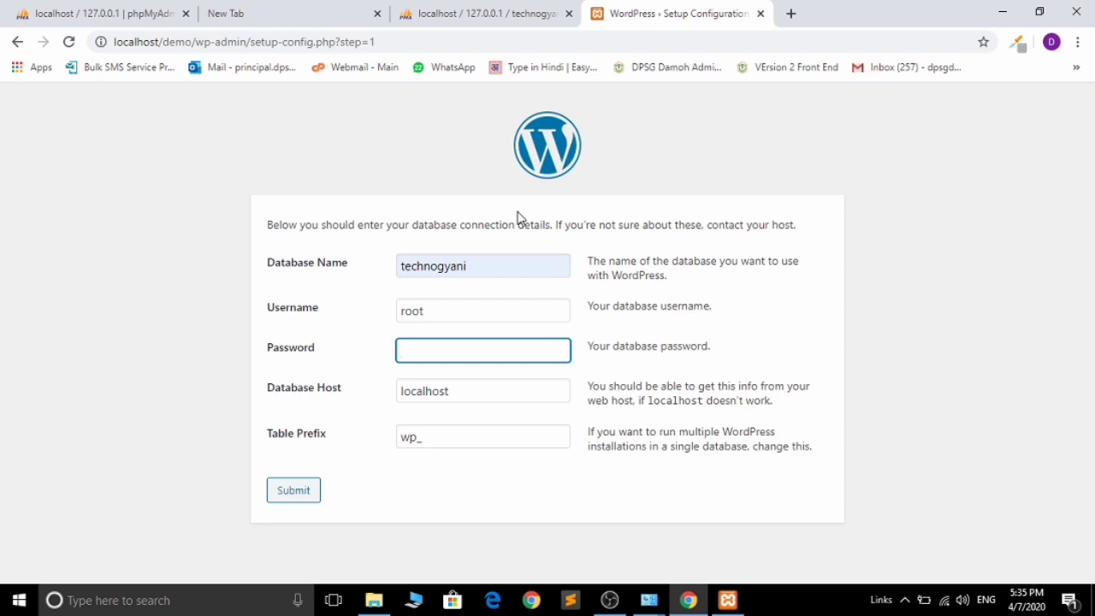
pyautogui.click(292, 491)
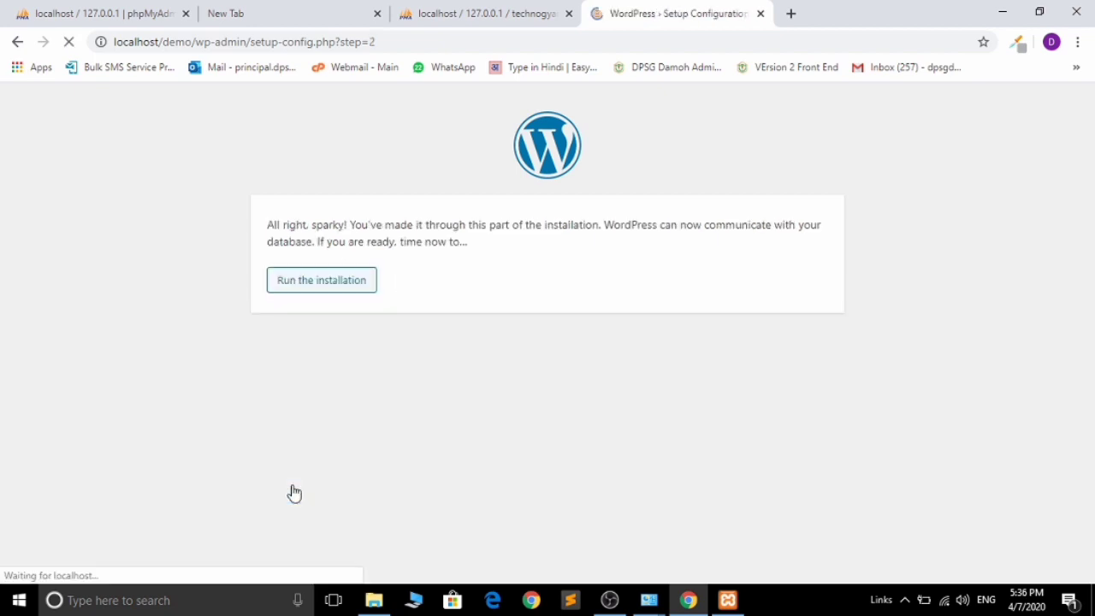
pyautogui.click(348, 287)
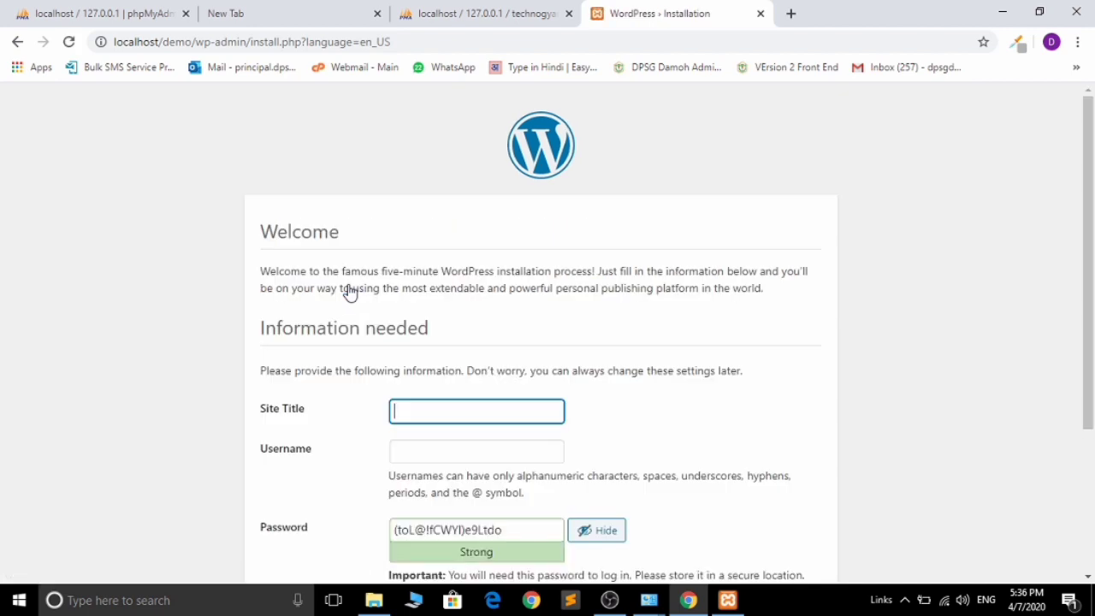
# - Set the site title to 'techno gyani demo' and the username to admin
pyautogui.write('Te')
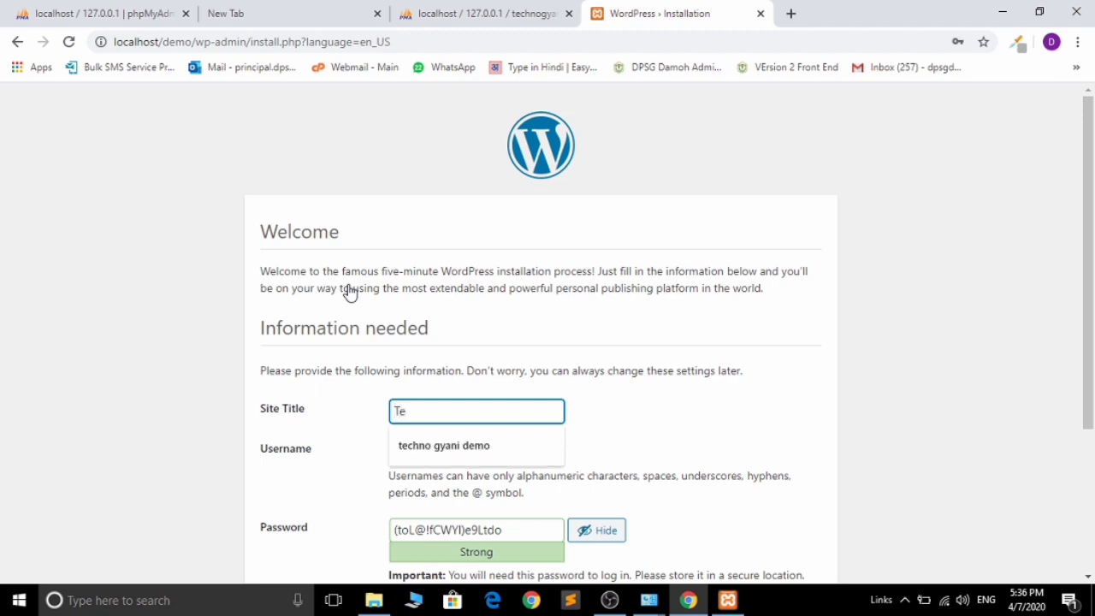
pyautogui.press('Tab')
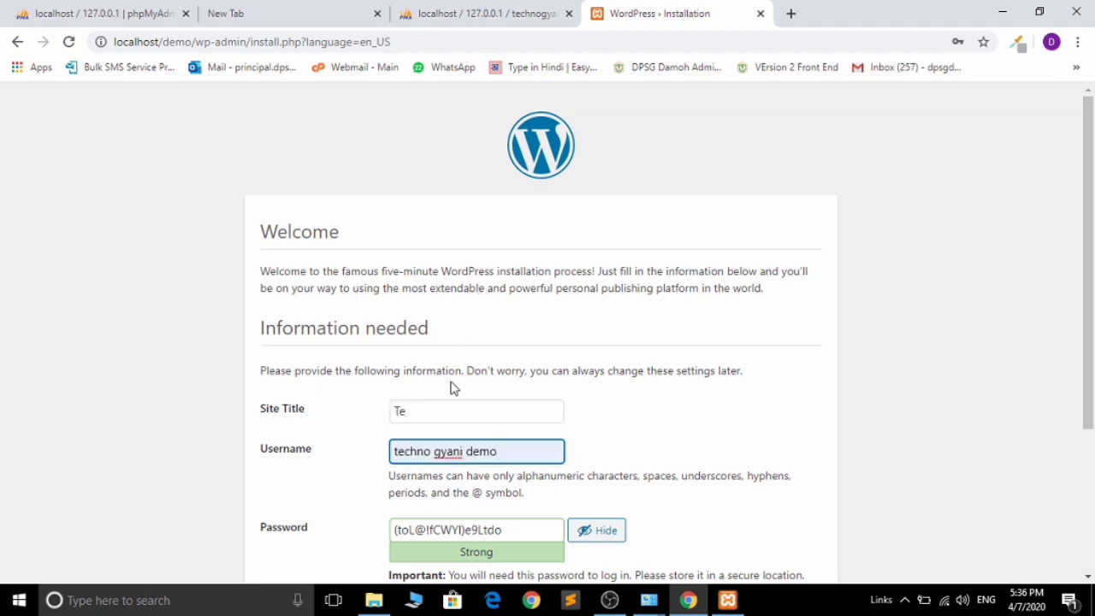
pyautogui.click(458, 413)
pyautogui.click(459, 447)
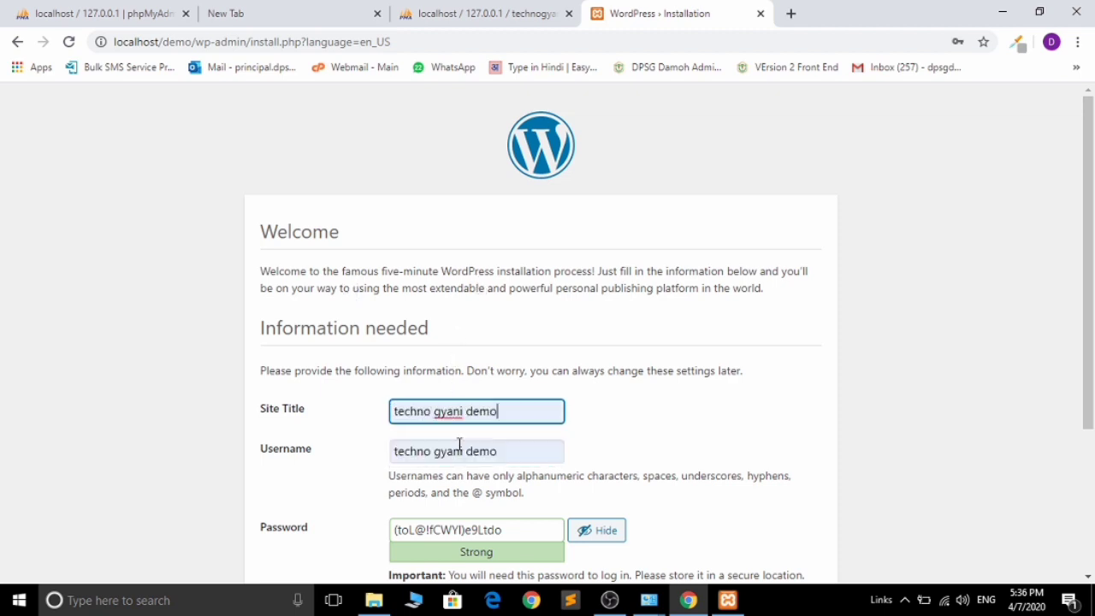
pyautogui.moveTo(508, 450); pyautogui.dragTo(387, 469)
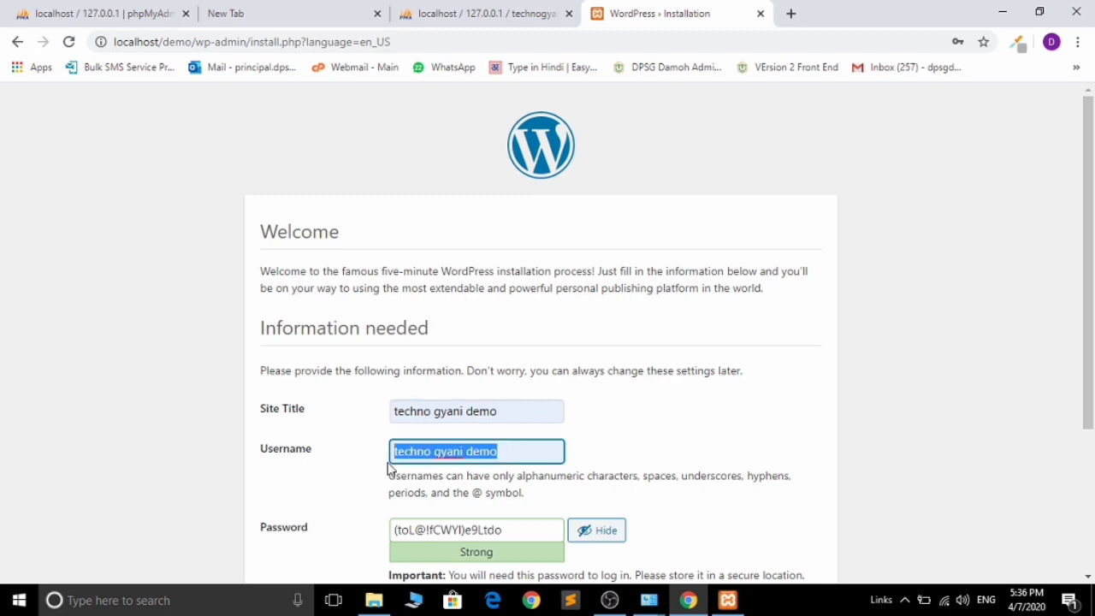
pyautogui.write('admin')
# - Enter an admin password, confirm weak password use, fill the saved e-mail, and install
pyautogui.press('Tab')
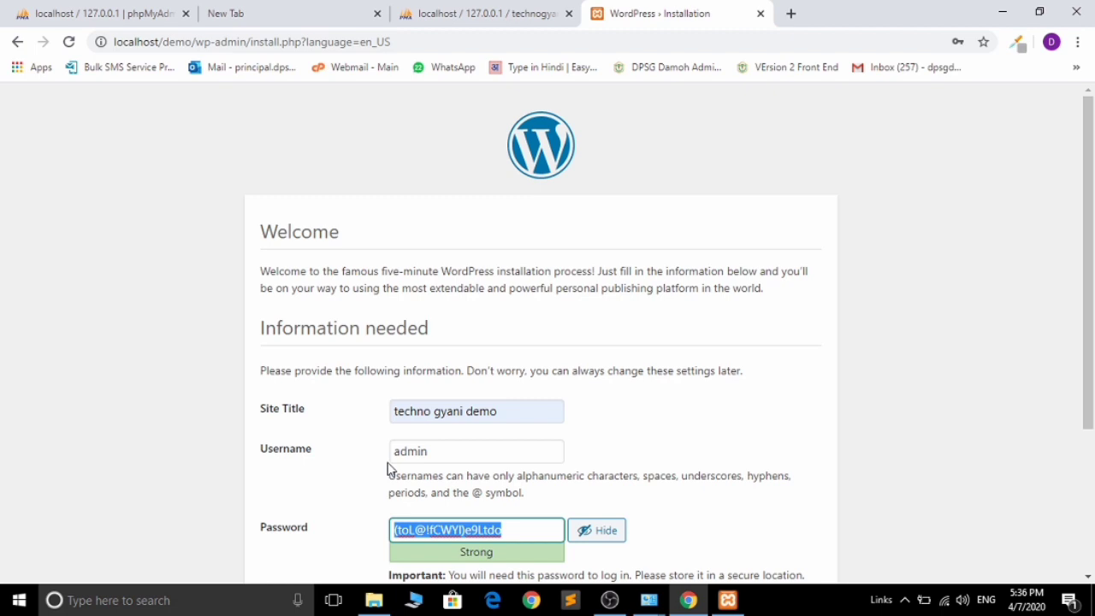
pyautogui.write('Deom')
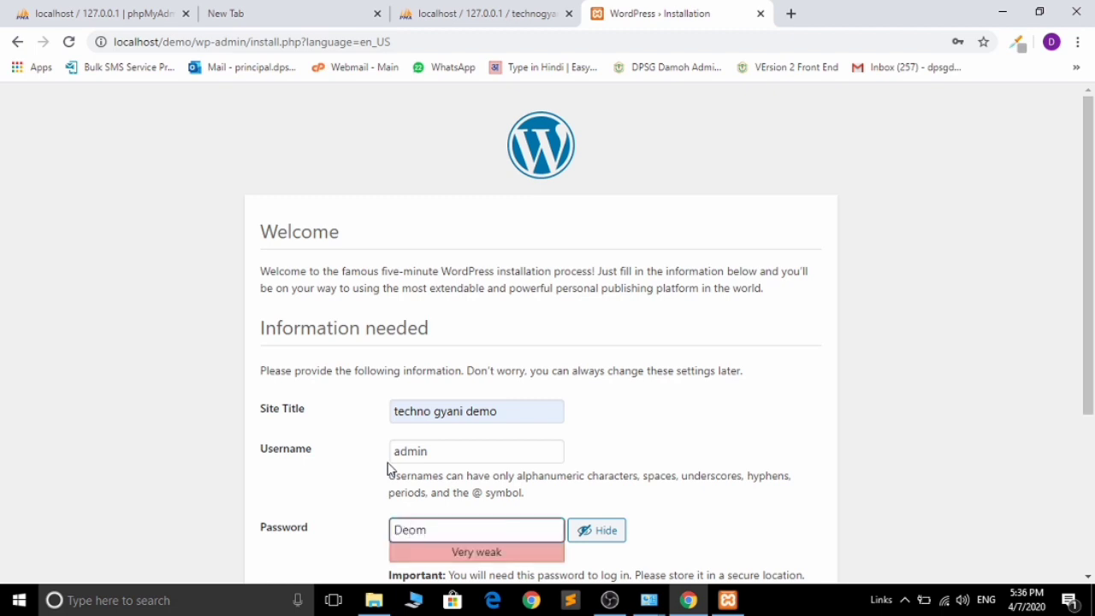
pyautogui.press('BackSpace')
pyautogui.press('BackSpace')
pyautogui.press('BackSpace')
pyautogui.press('BackSpace')
pyautogui.write('Demo@123#')
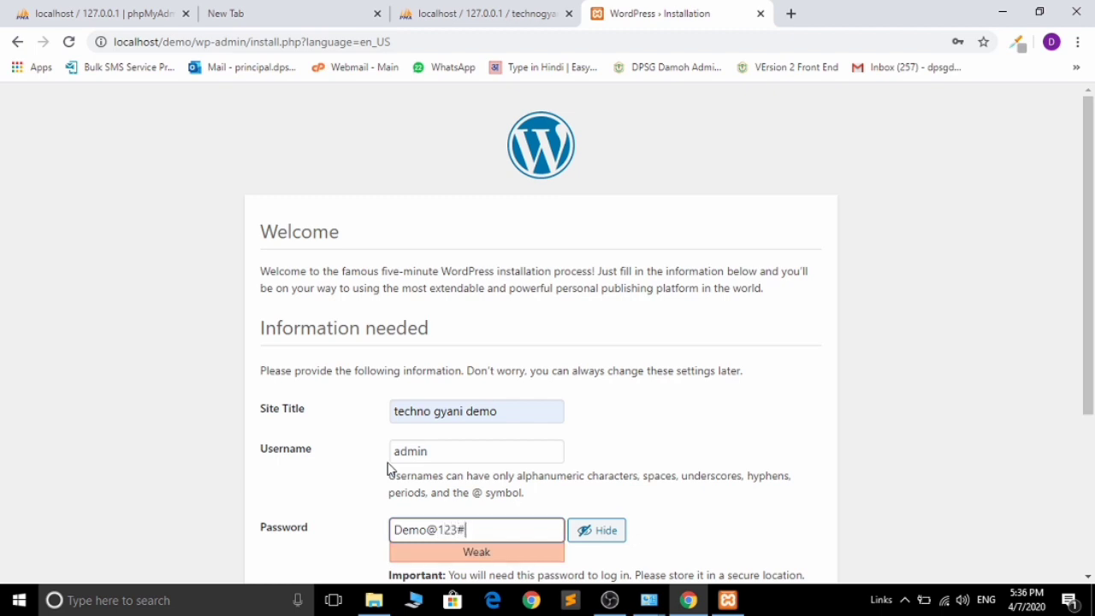
pyautogui.moveTo(1093, 320); pyautogui.dragTo(1092, 396)
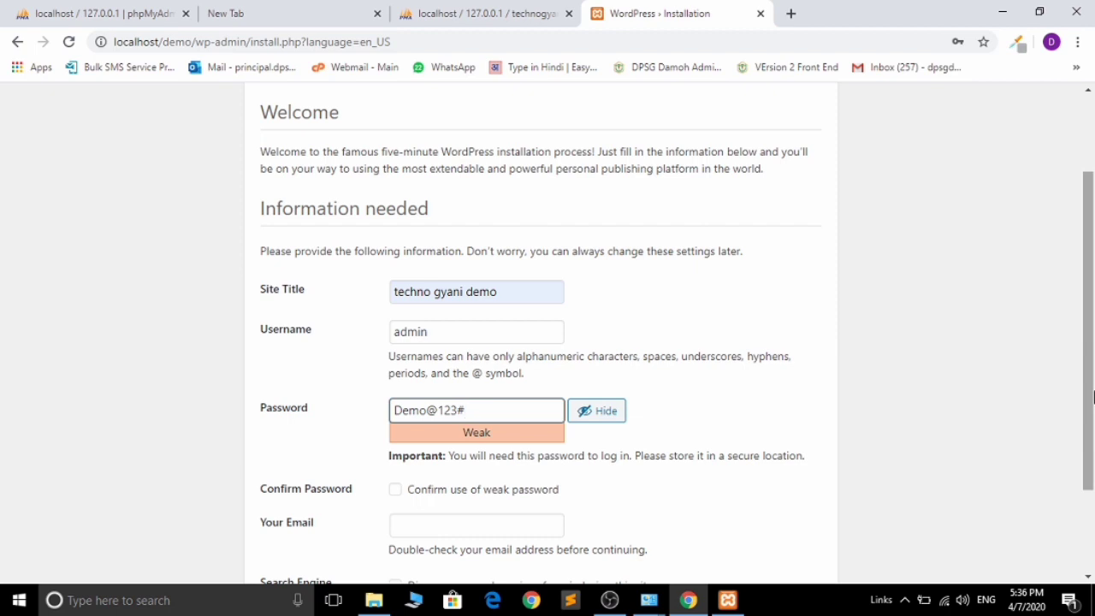
pyautogui.click(395, 492)
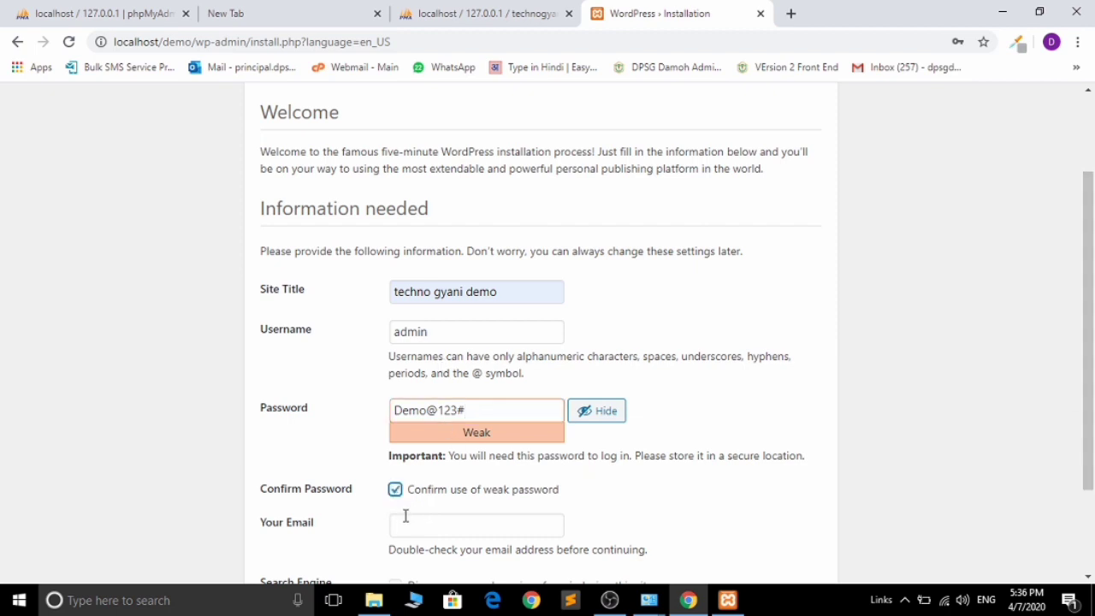
pyautogui.click(407, 522)
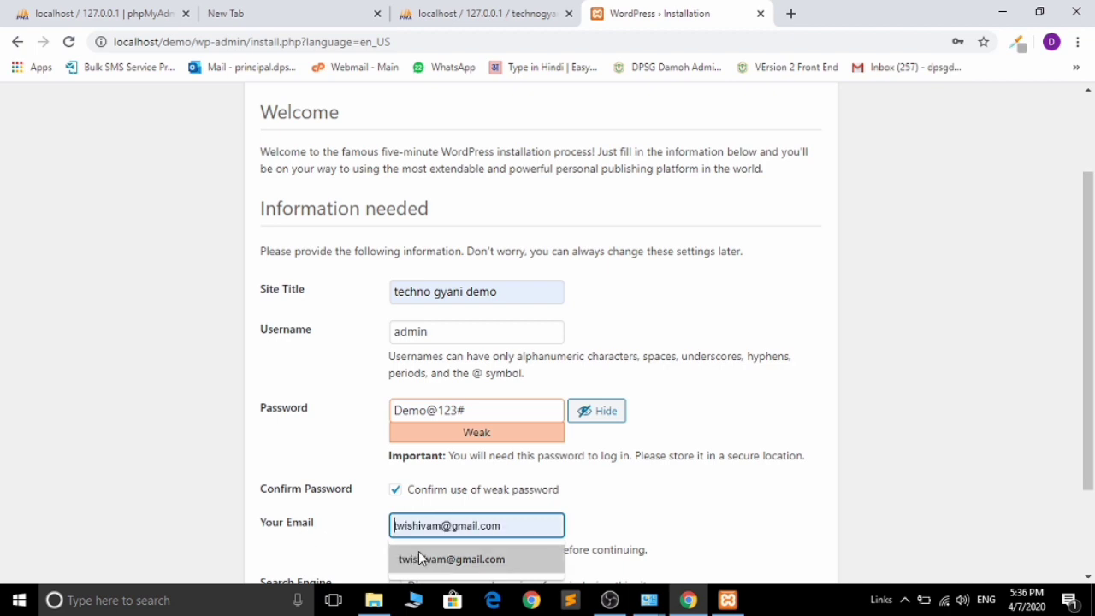
pyautogui.click(418, 556)
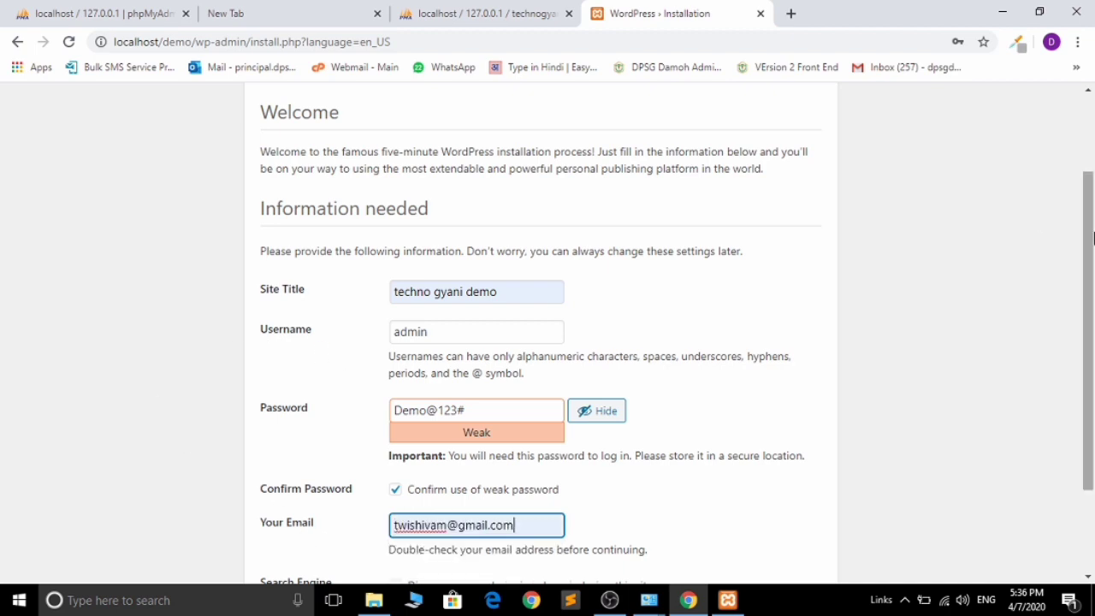
pyautogui.scroll(-2, 1093, 237)
pyautogui.click(310, 531)
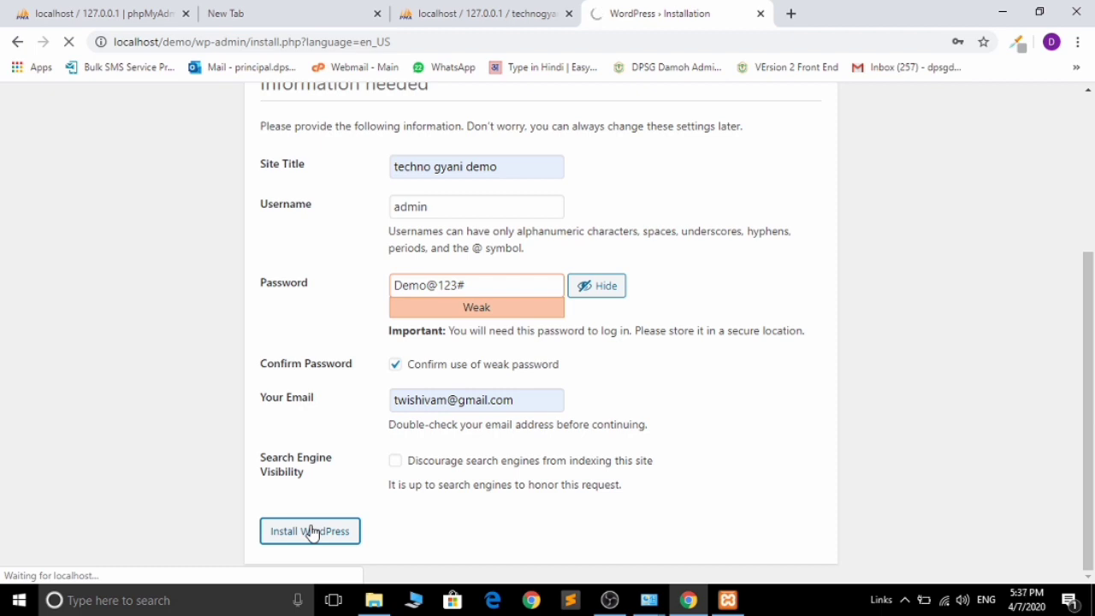
# - Check XAMPP and phpMyAdmin, then go from the Success! page to the login page
pyautogui.click(727, 601)
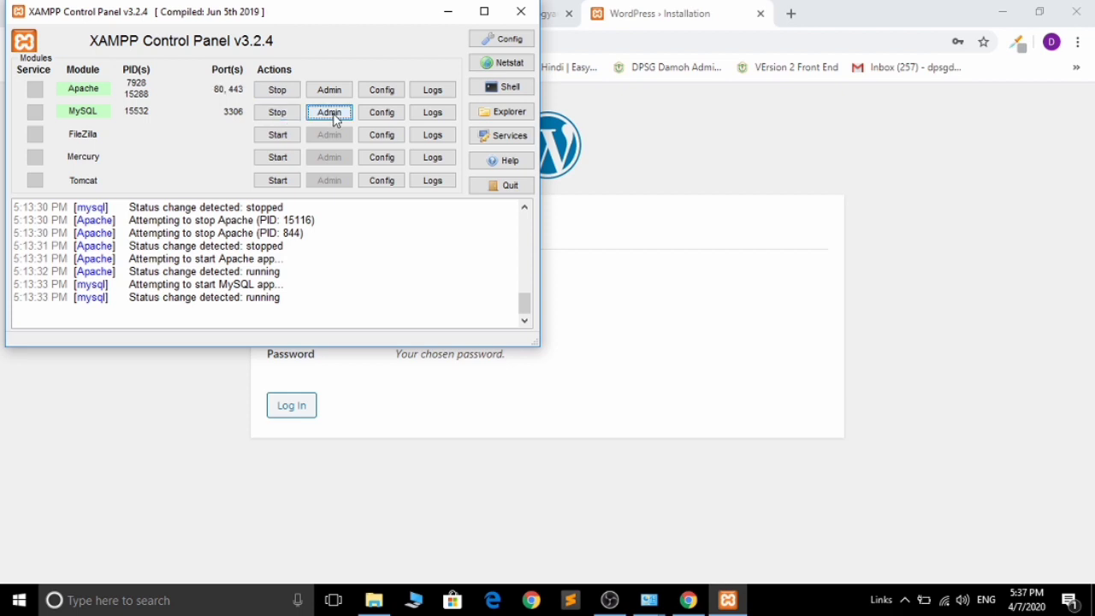
pyautogui.click(448, 11)
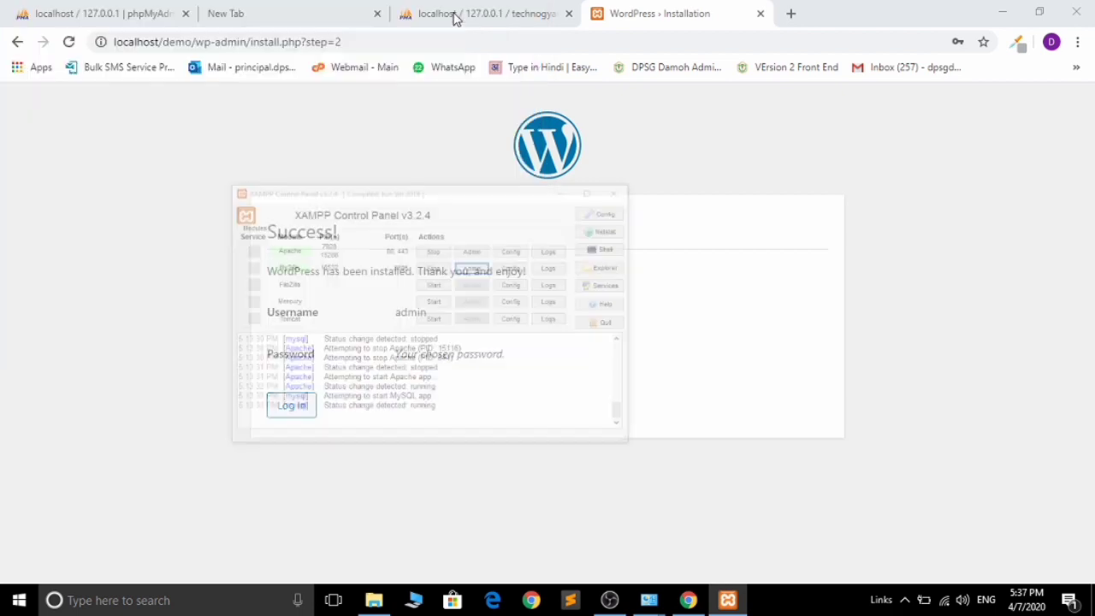
pyautogui.click(300, 7)
pyautogui.click(439, 7)
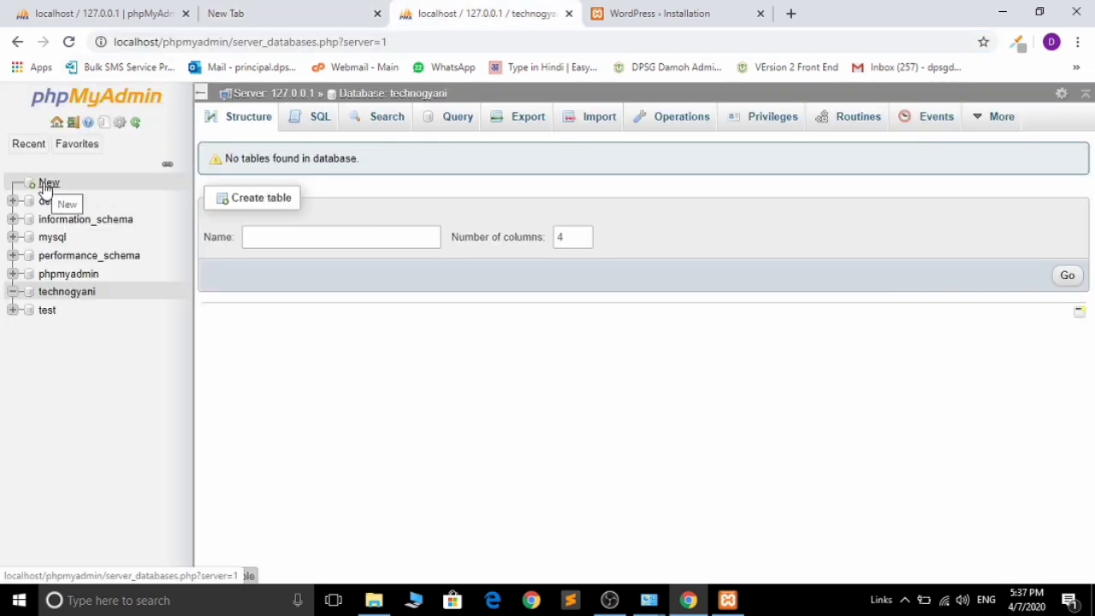
pyautogui.click(685, 7)
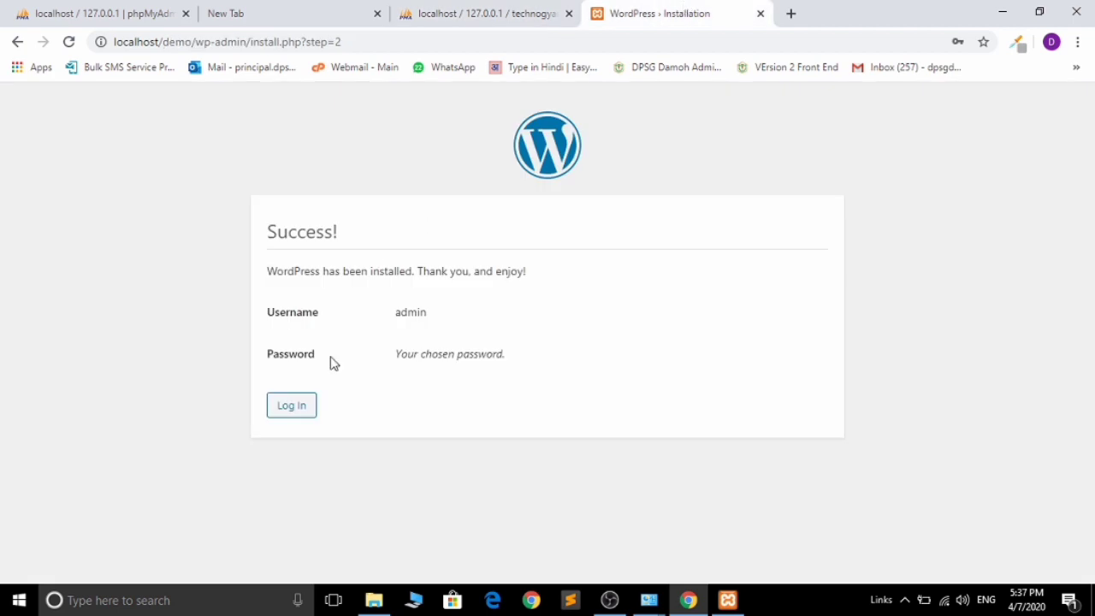
pyautogui.click(295, 404)
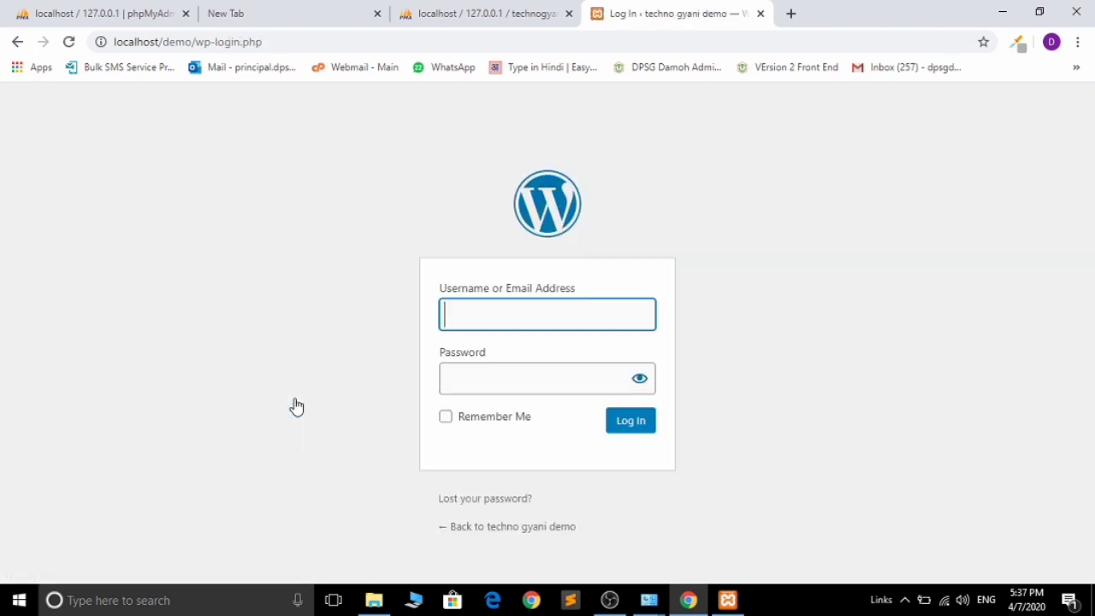
# - Log in as admin with the account password, revealing it to verify first
pyautogui.write('admin')
pyautogui.press('Tab')
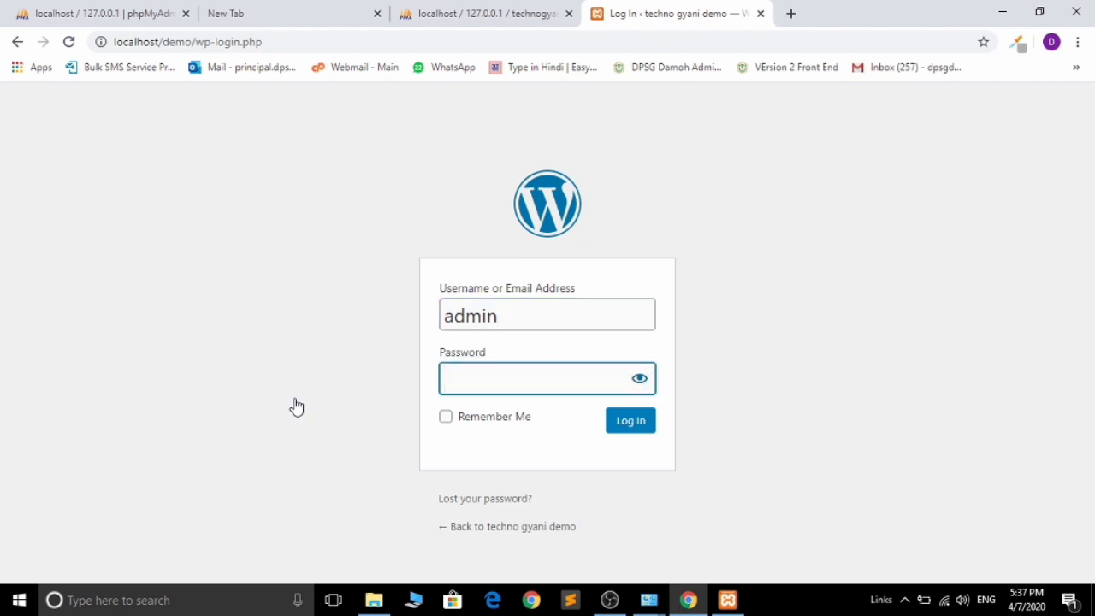
pyautogui.write('*********')
pyautogui.click(645, 383)
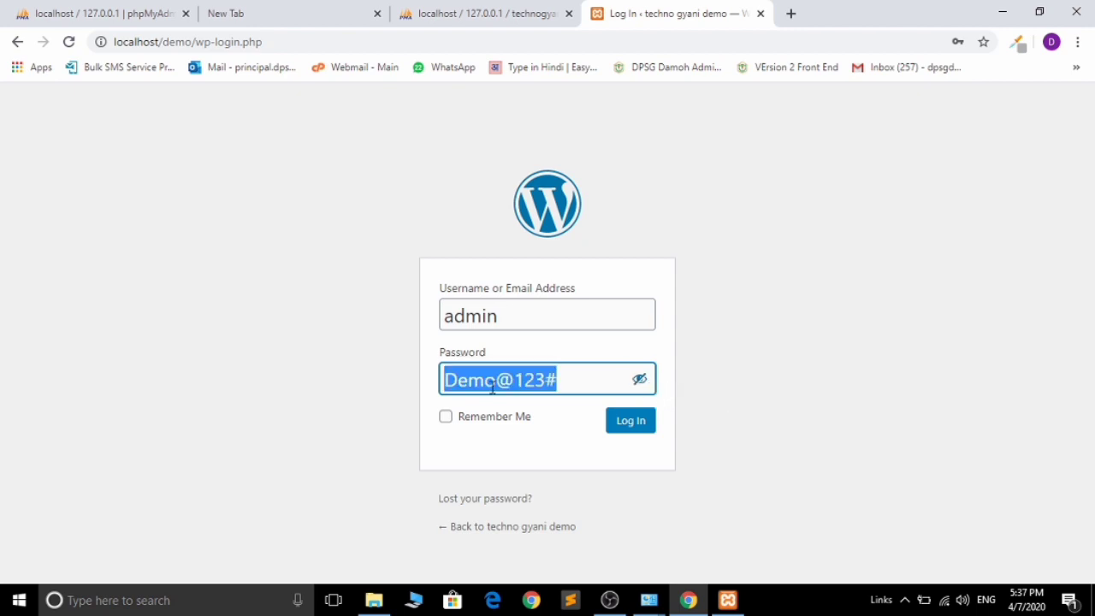
pyautogui.click(630, 420)
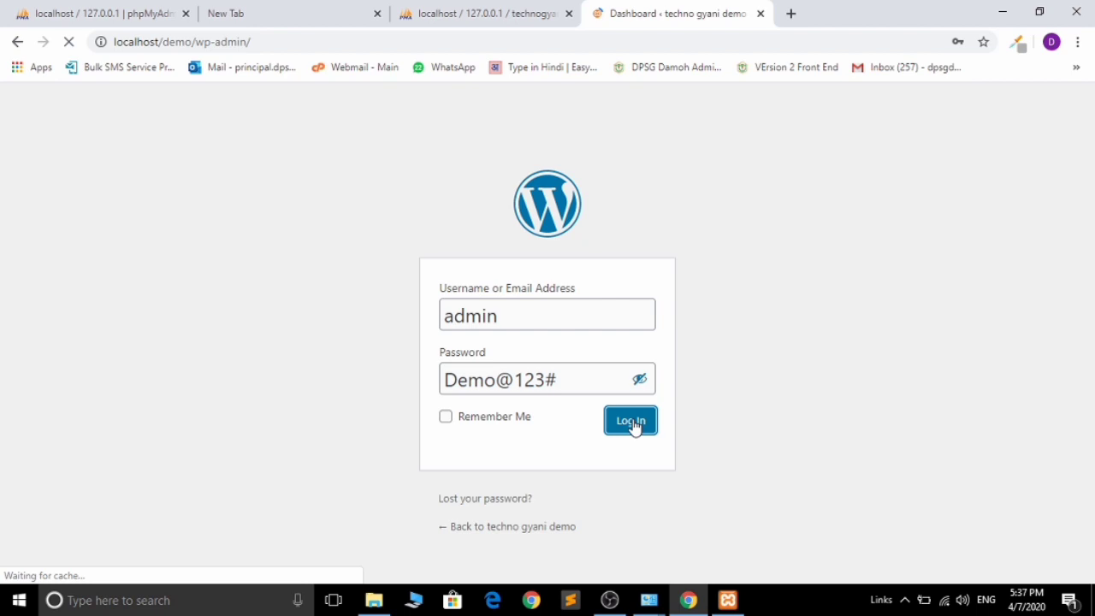
# - Open Visit Site in a new tab, view the Hello world! front page, return to Dashboard
pyautogui.moveTo(68, 107)
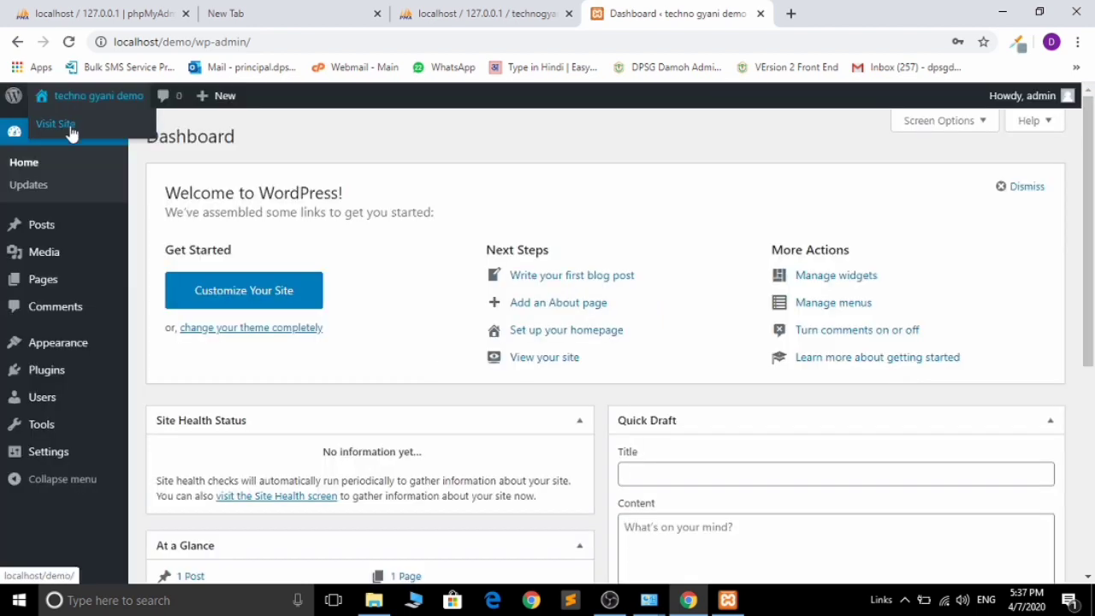
pyautogui.rightClick(75, 125)
pyautogui.click(98, 137)
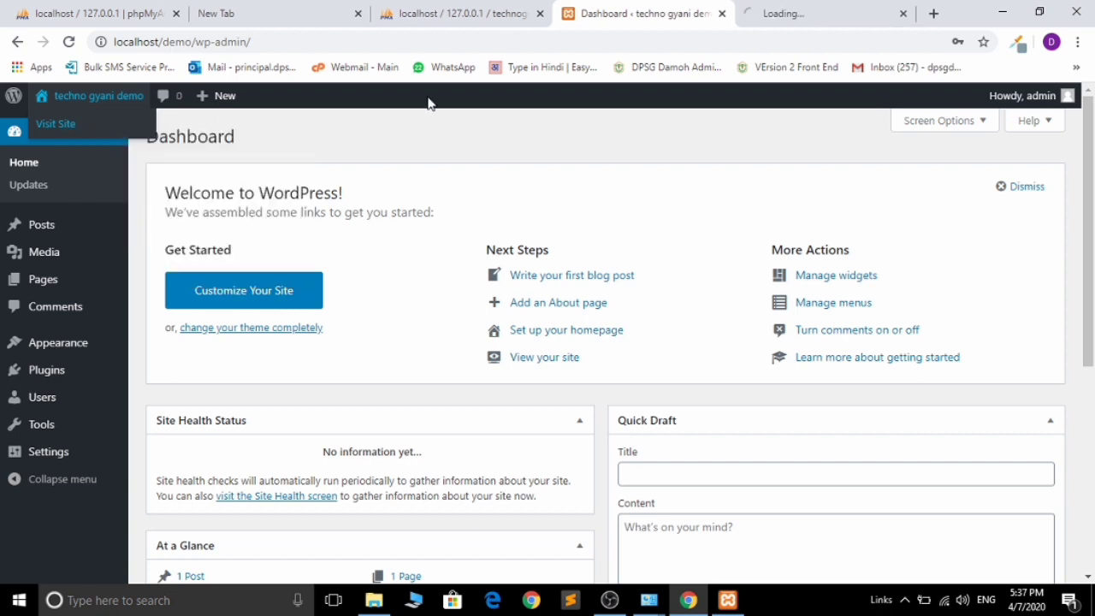
pyautogui.click(743, 9)
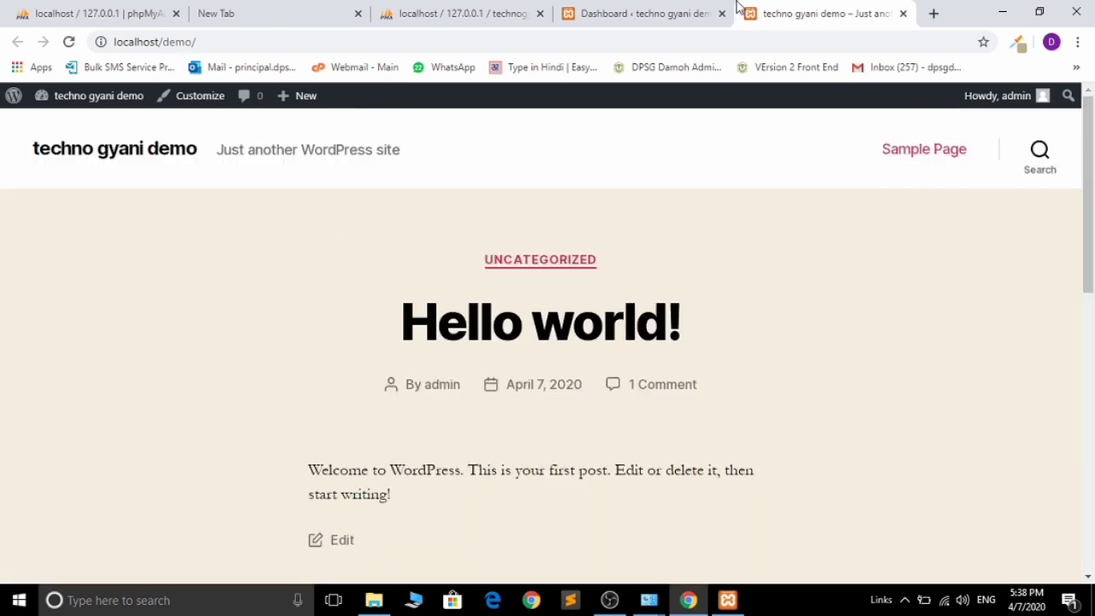
pyautogui.click(685, 10)
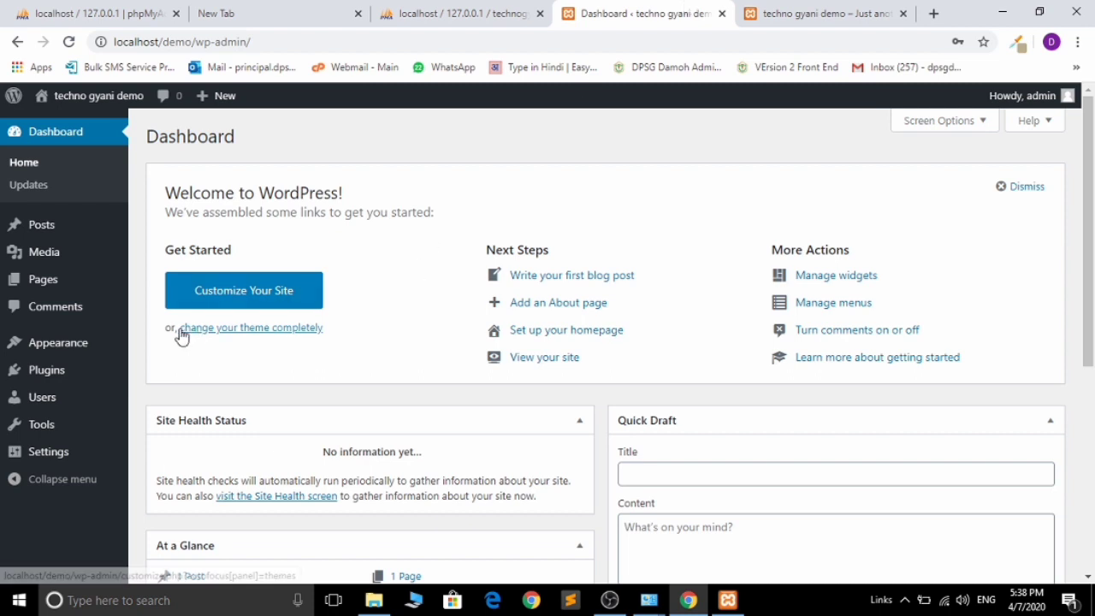
# - Delete Twenty Nineteen from Appearance > Themes via its Theme Details, confirming with OK
pyautogui.moveTo(79, 349)
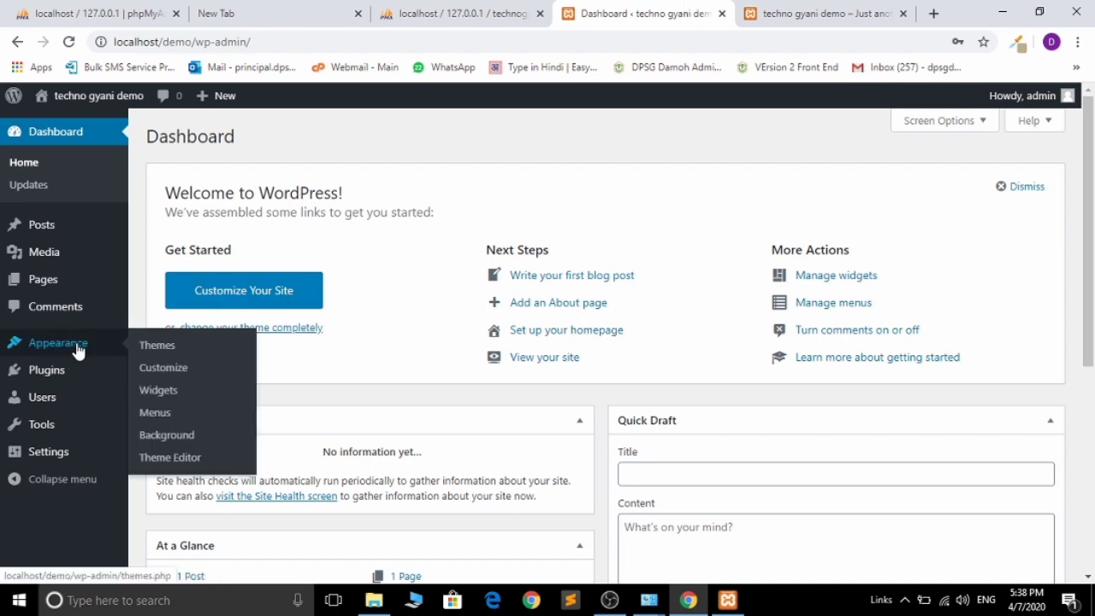
pyautogui.click(157, 351)
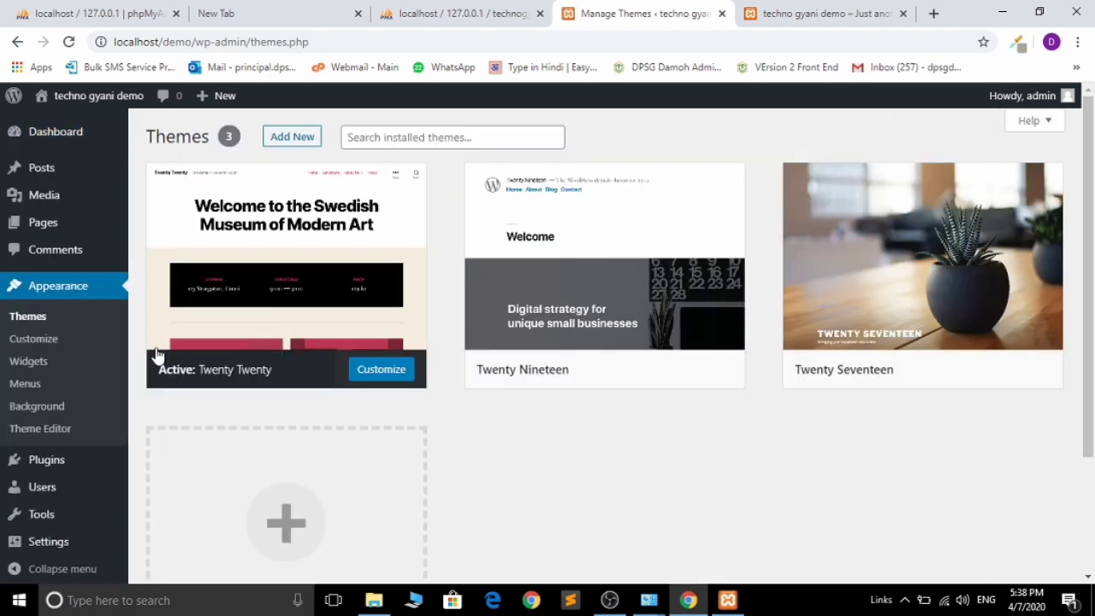
pyautogui.click(567, 282)
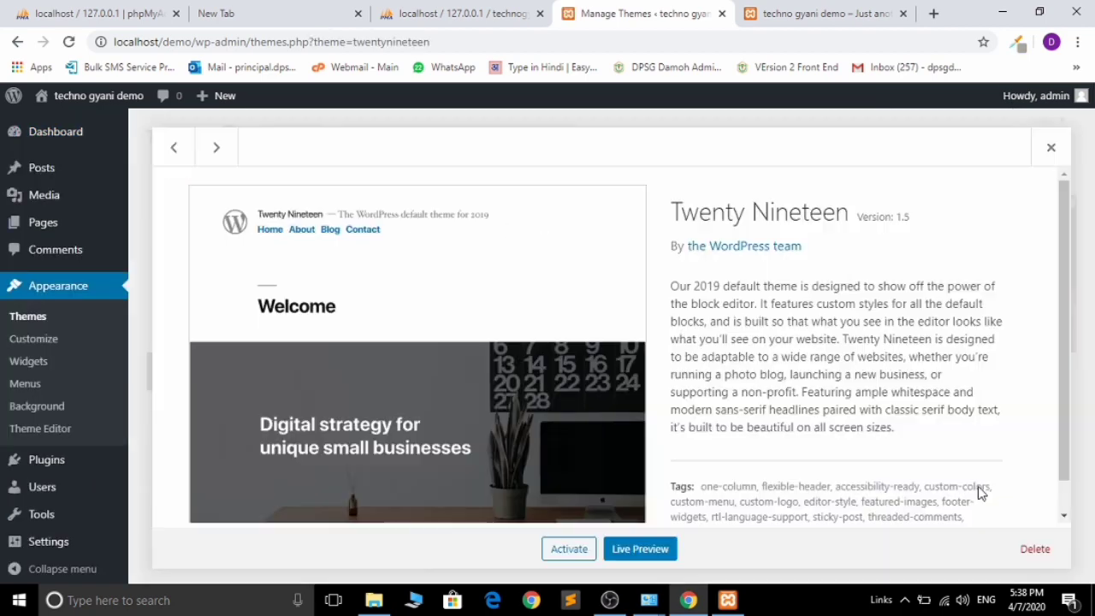
pyautogui.click(1033, 549)
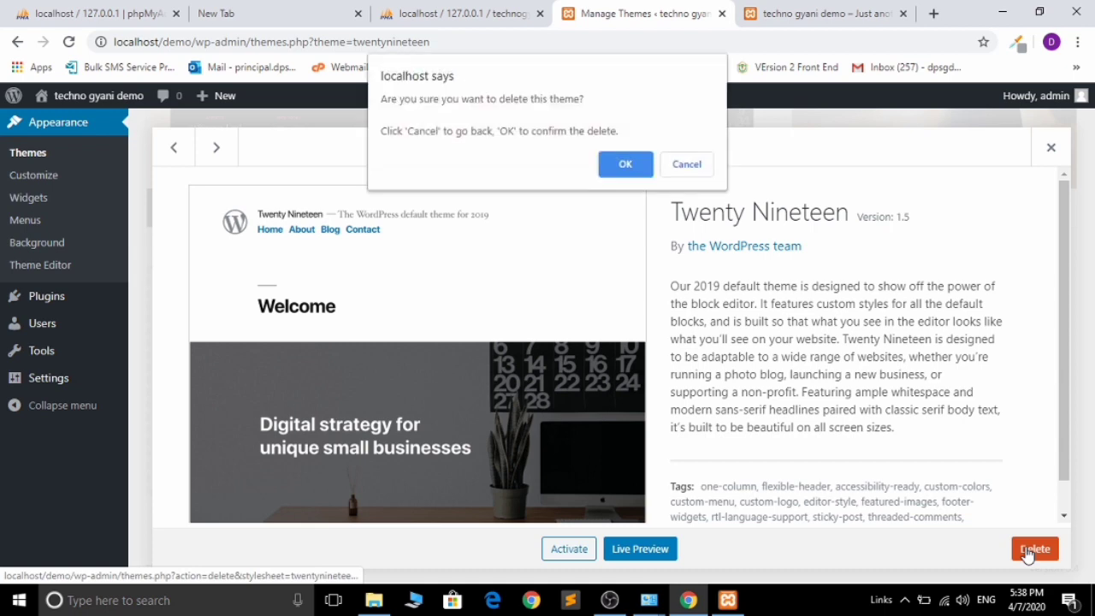
pyautogui.click(626, 170)
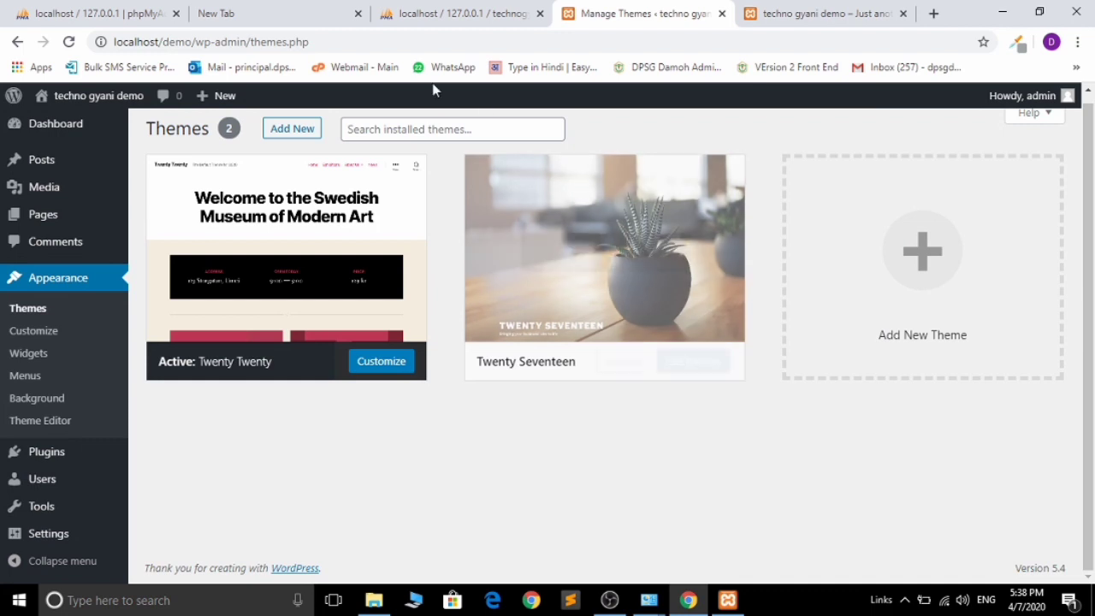
# - Search Add Themes for 'Astra', install it, and activate it
pyautogui.click(303, 133)
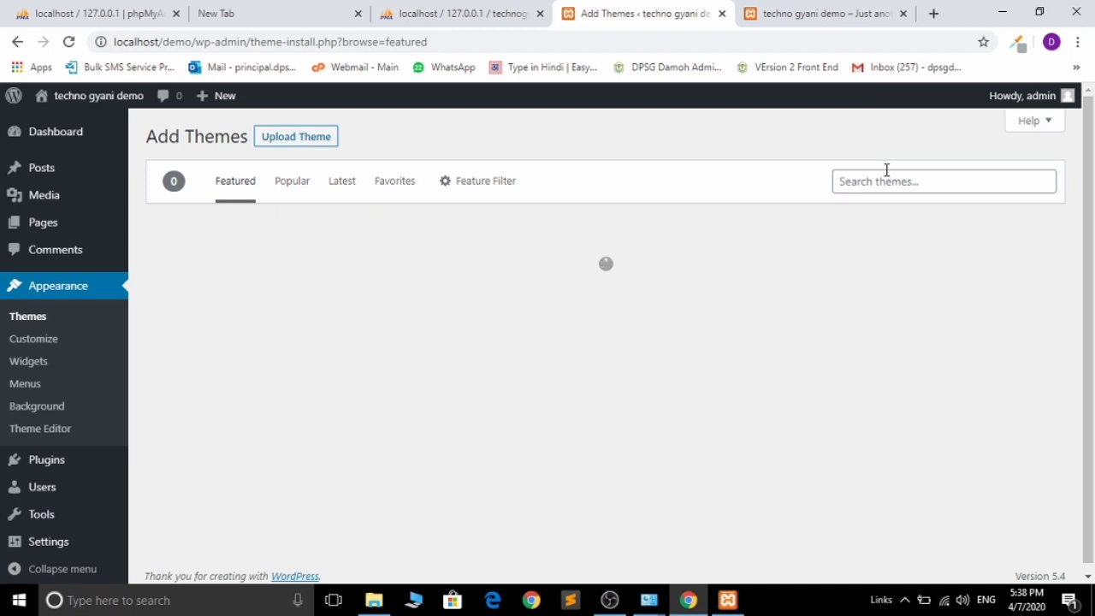
pyautogui.click(887, 182)
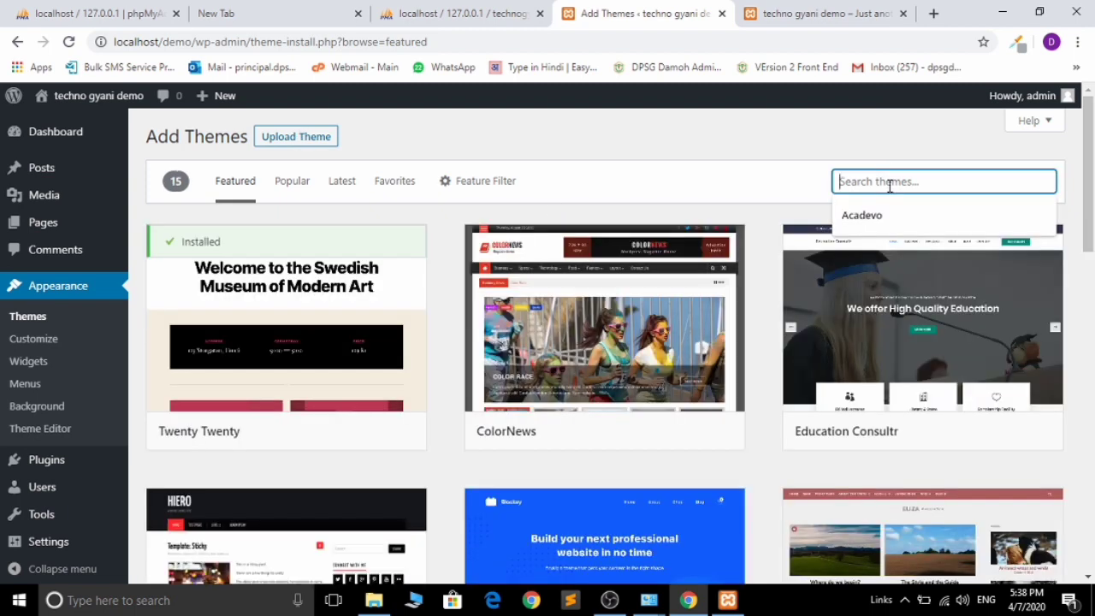
pyautogui.write('Astra')
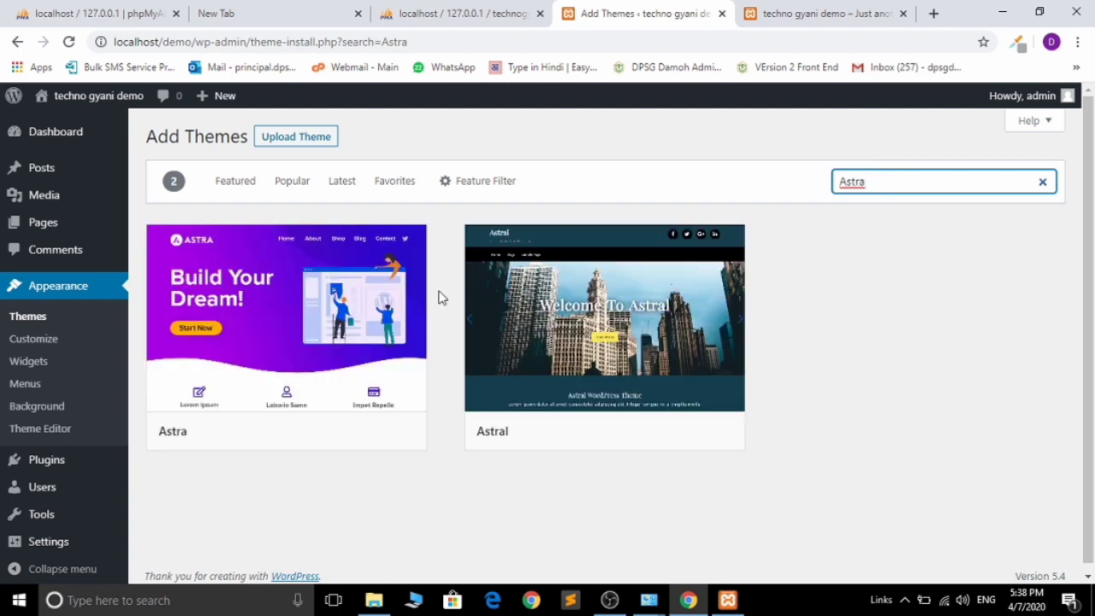
pyautogui.click(331, 433)
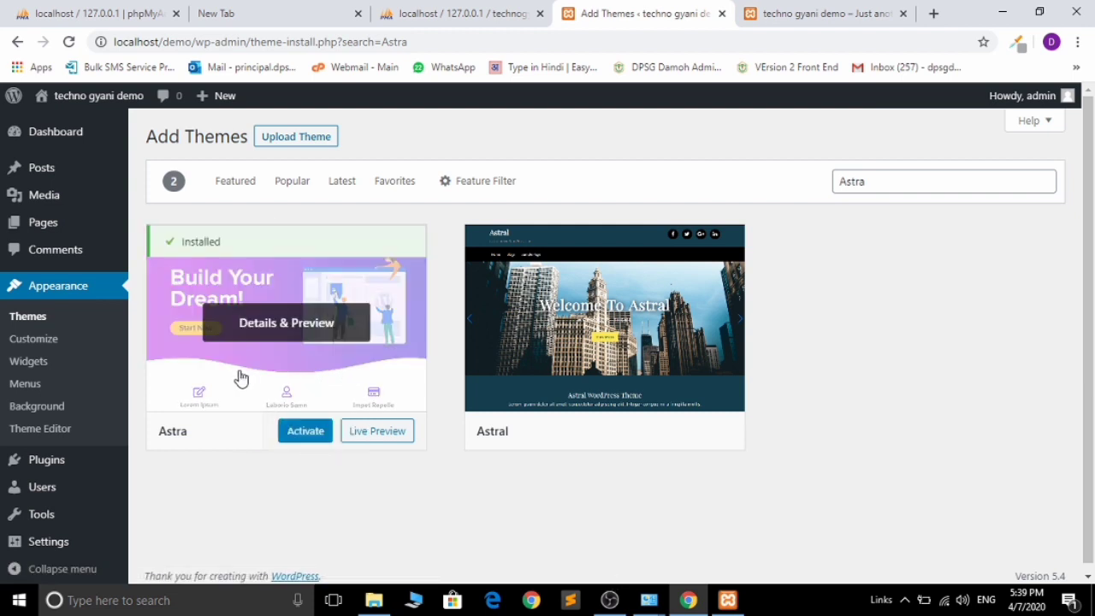
pyautogui.click(299, 438)
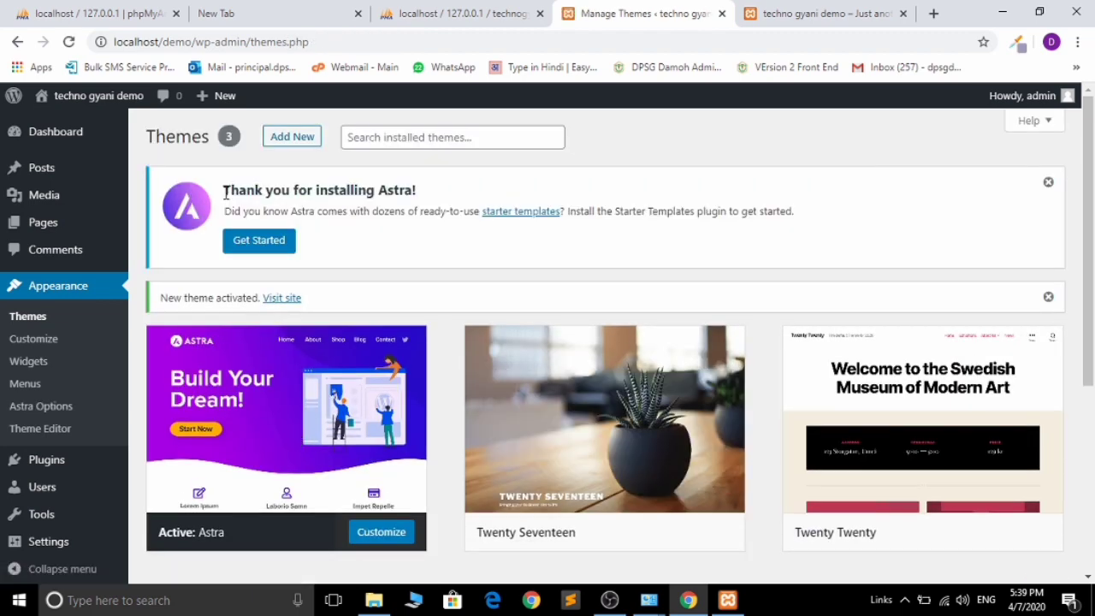
# - Install Starter Templates from the Astra notice and pick Elementor as the page builder
pyautogui.moveTo(225, 192); pyautogui.dragTo(414, 191)
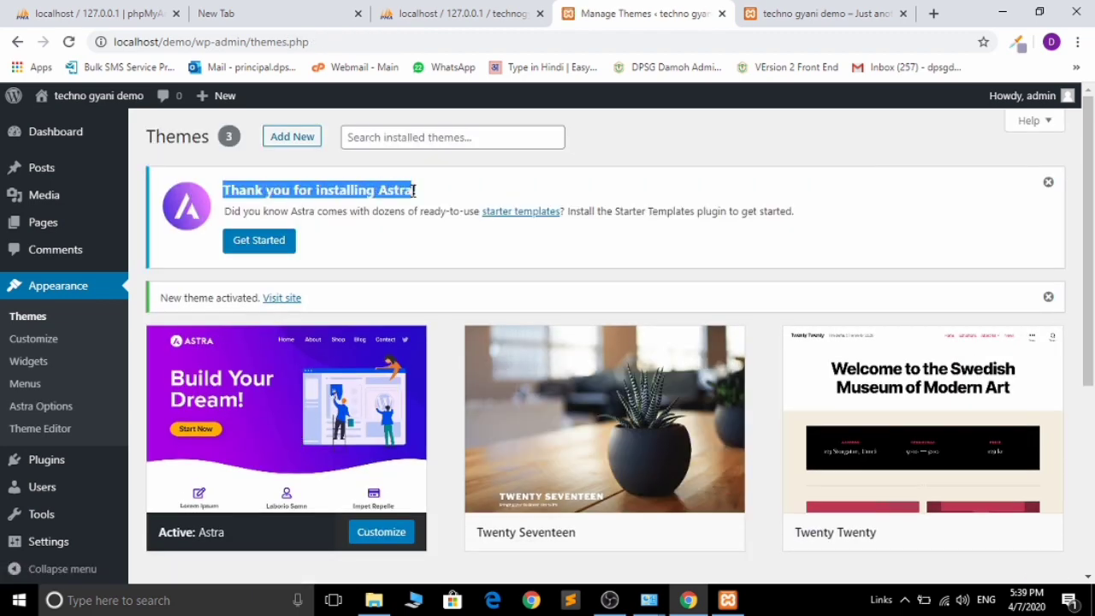
pyautogui.click(279, 245)
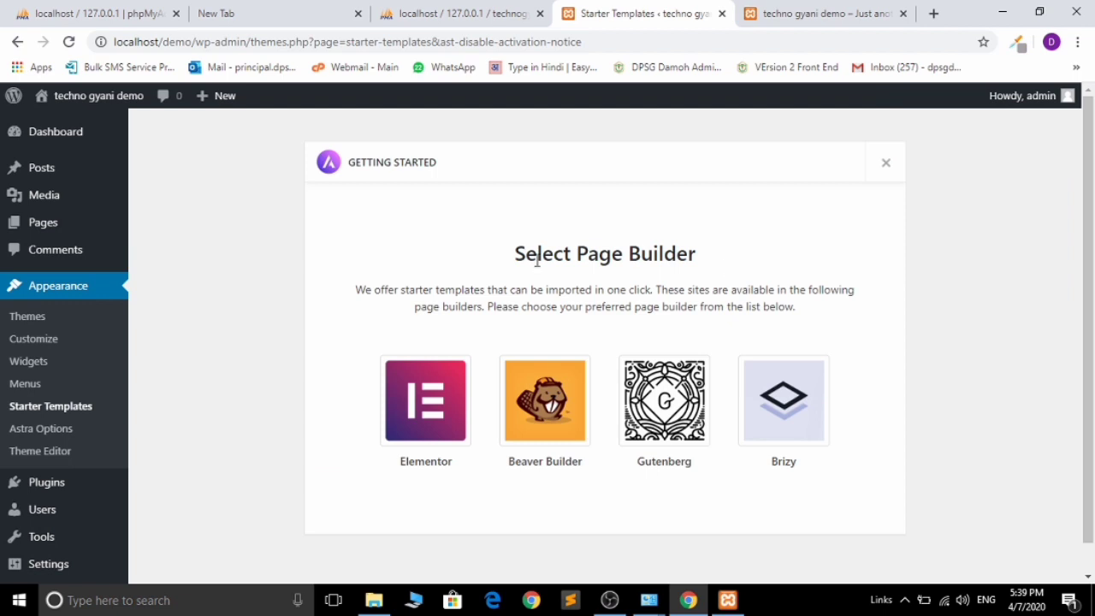
pyautogui.scroll(-1, 1091, 355)
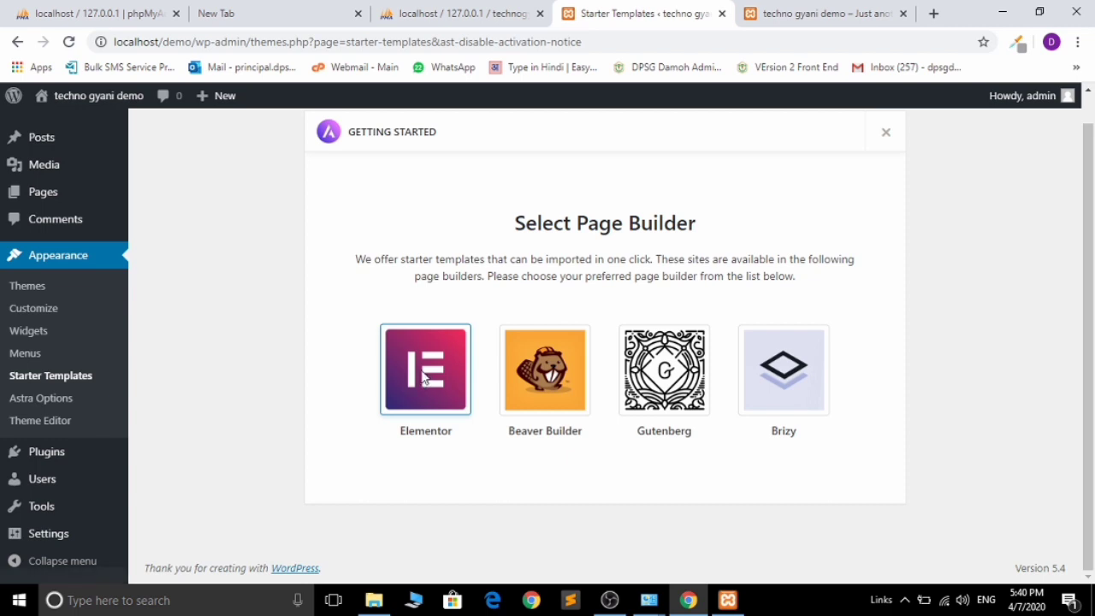
pyautogui.click(424, 379)
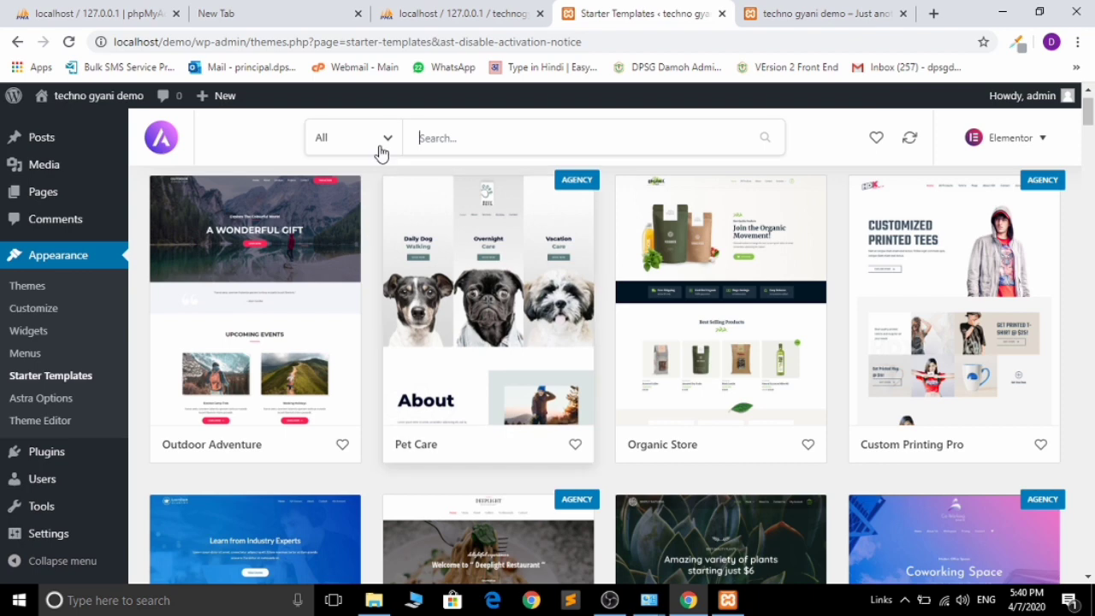
# - Open the Organic Store starter site and choose Import Complete Site
pyautogui.click(382, 150)
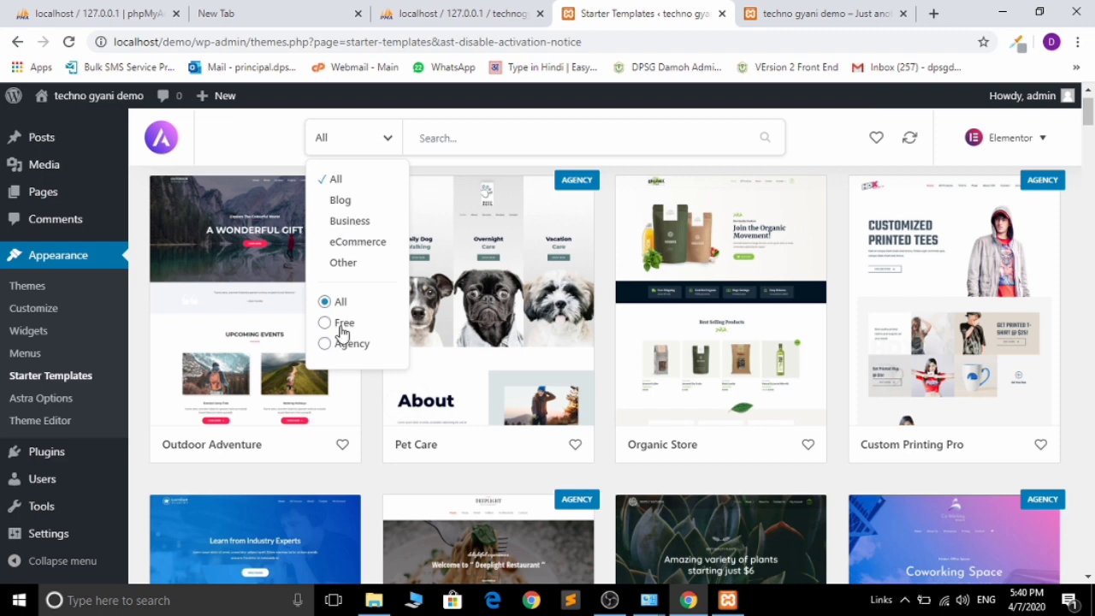
pyautogui.click(374, 455)
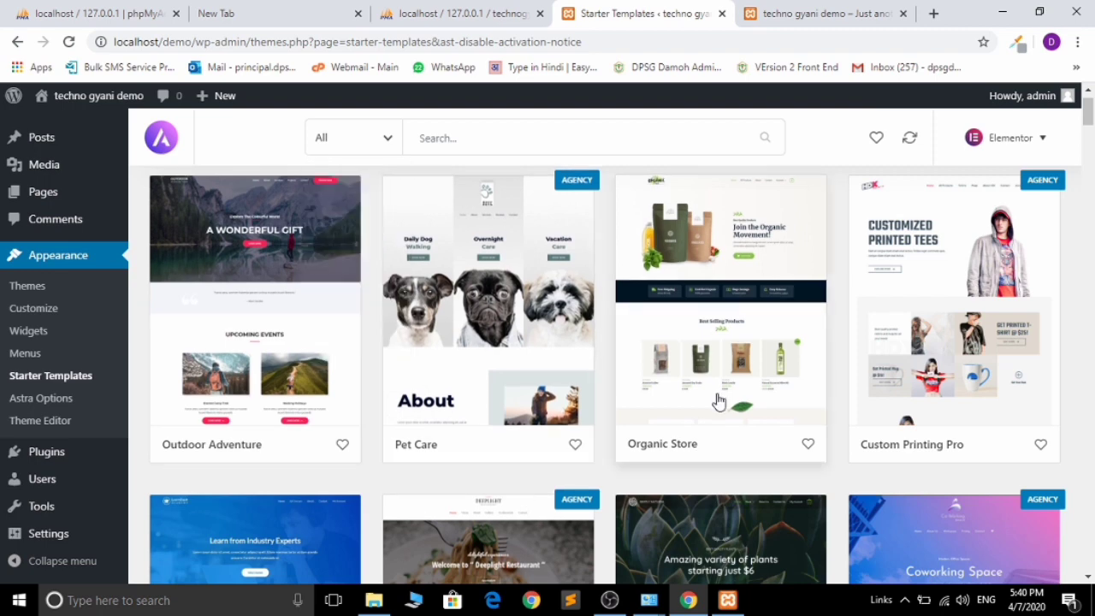
pyautogui.click(734, 318)
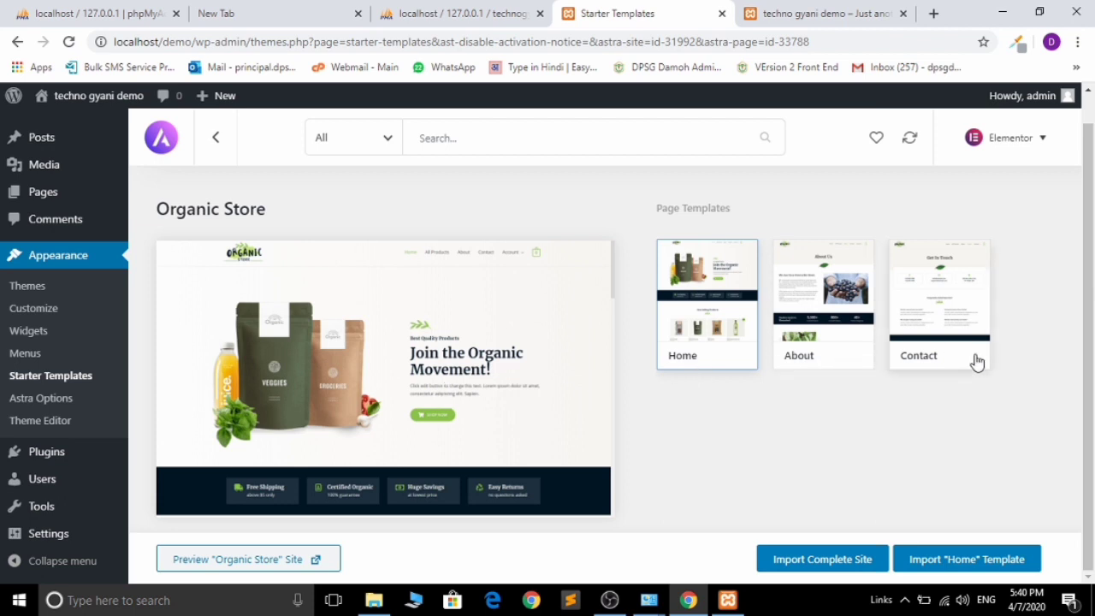
pyautogui.click(835, 561)
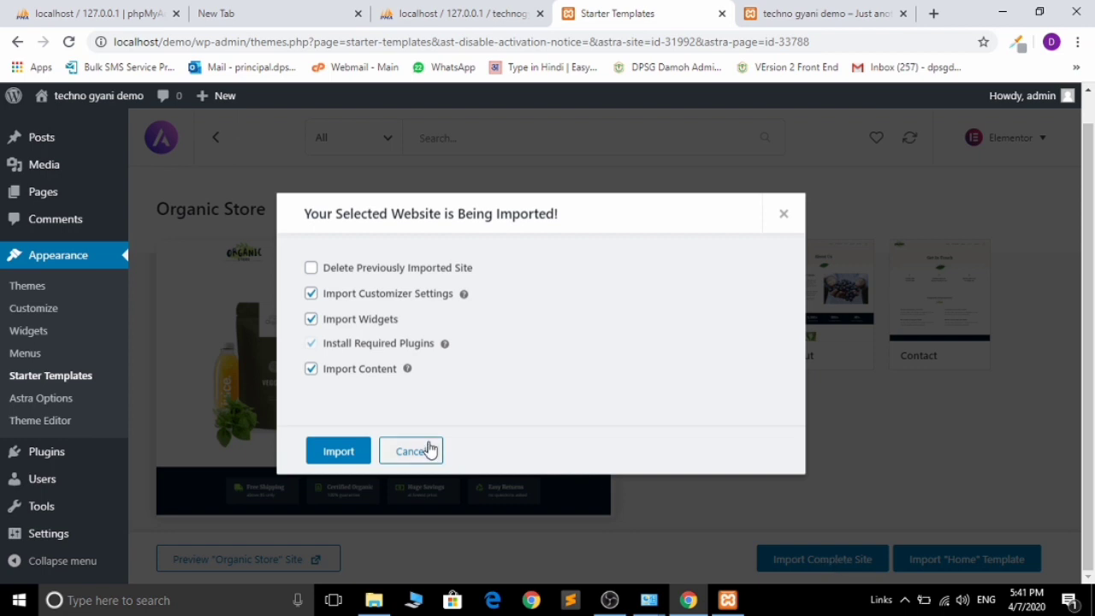
# - Import Organic Store with all options, then view the imported site
pyautogui.click(338, 452)
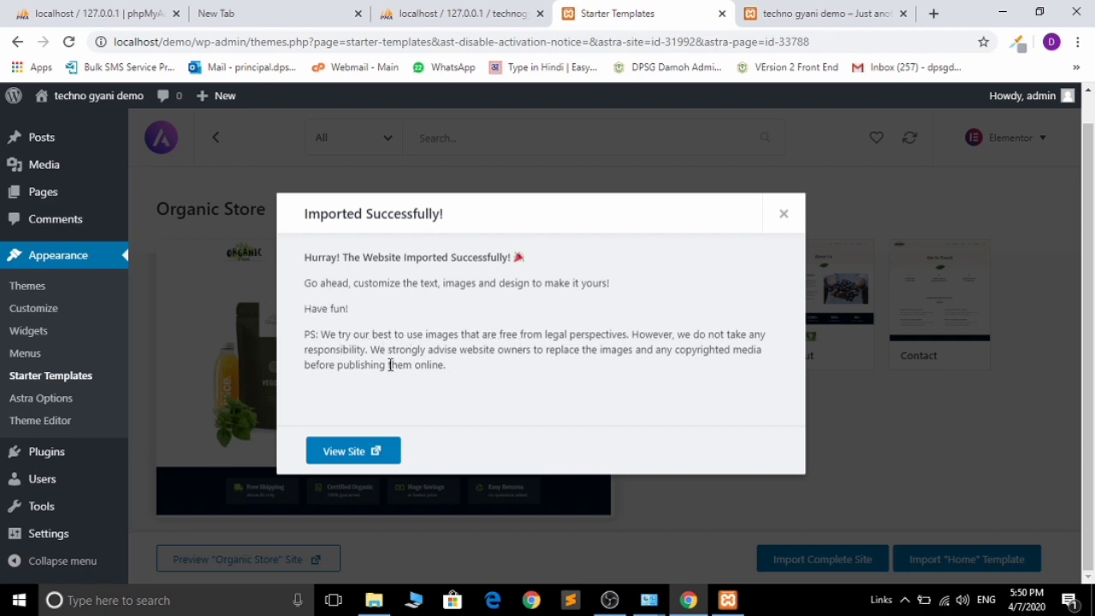
pyautogui.click(356, 453)
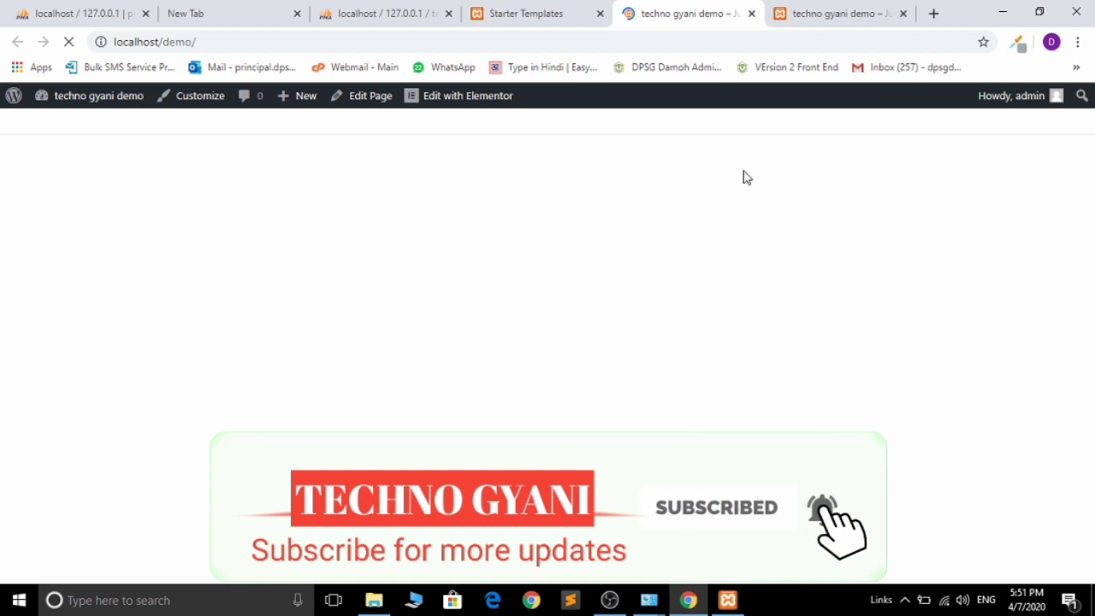
# - Compare the older site tab with the newly loaded Organic Store homepage, scrolling through it
pyautogui.click(826, 12)
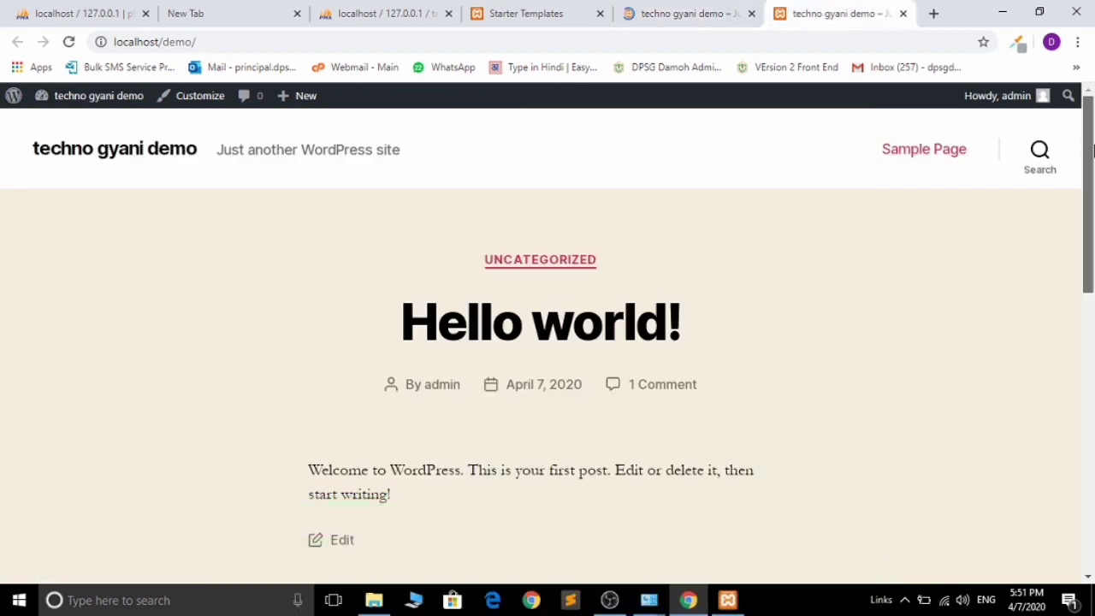
pyautogui.moveTo(1092, 150); pyautogui.dragTo(902, 83)
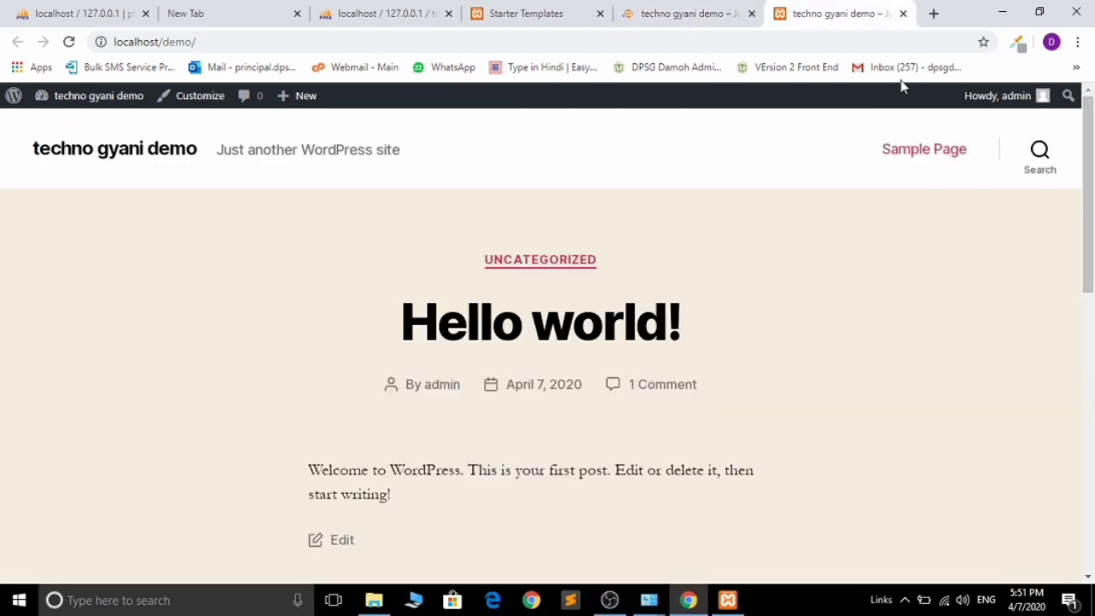
pyautogui.click(643, 7)
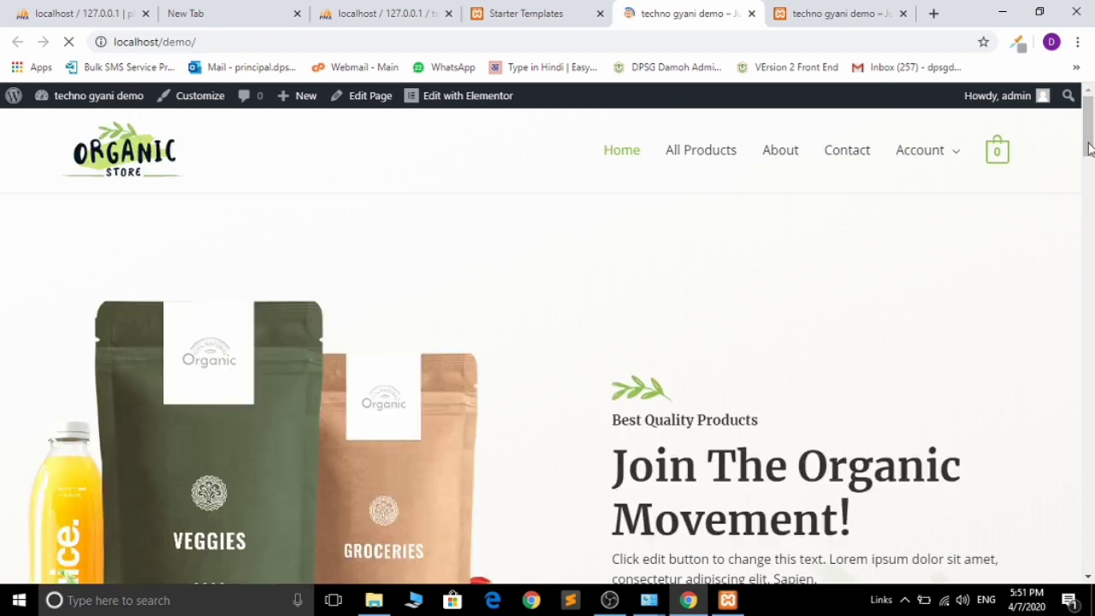
pyautogui.moveTo(1088, 148); pyautogui.dragTo(1090, 96)
pyautogui.moveTo(1094, 127); pyautogui.dragTo(1090, 291)
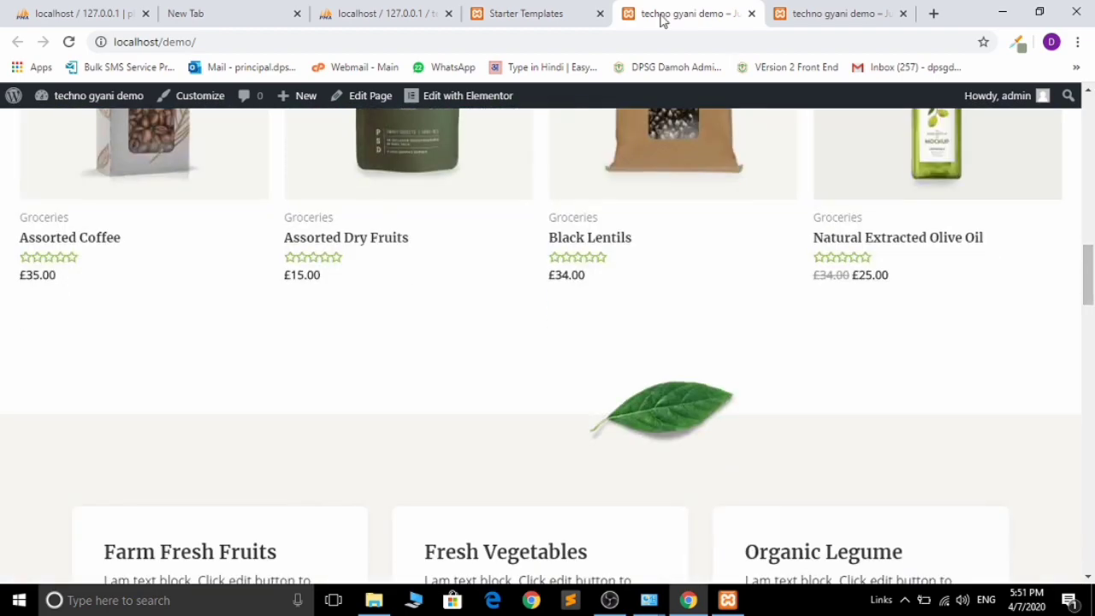
# - Dismiss the Starter Templates import success message, then review the homepage's product listings like Assorted Coffee £35.00
pyautogui.click(554, 8)
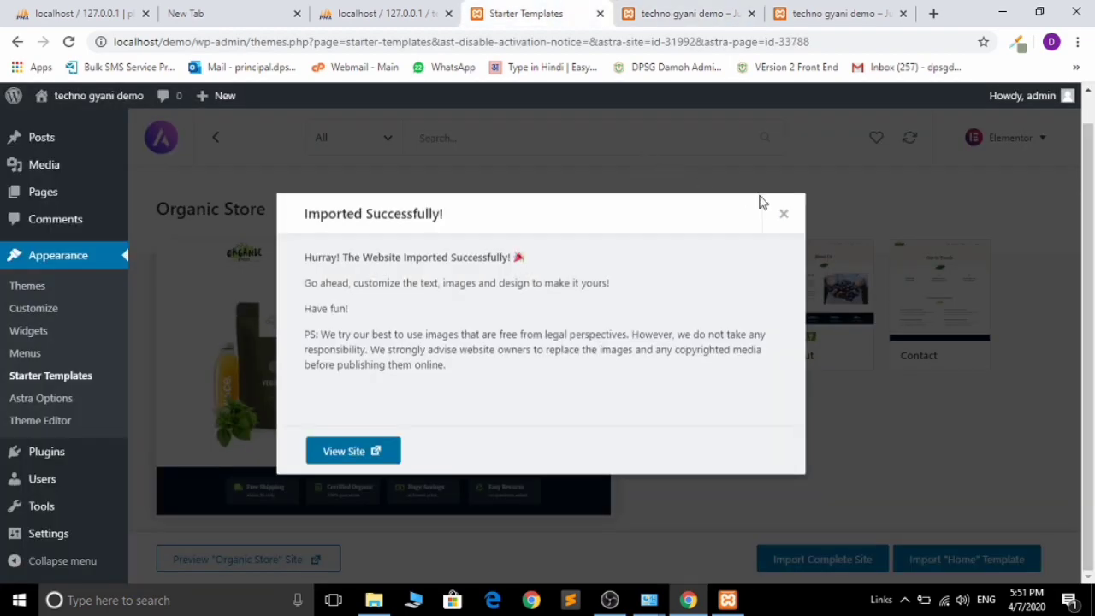
pyautogui.click(784, 214)
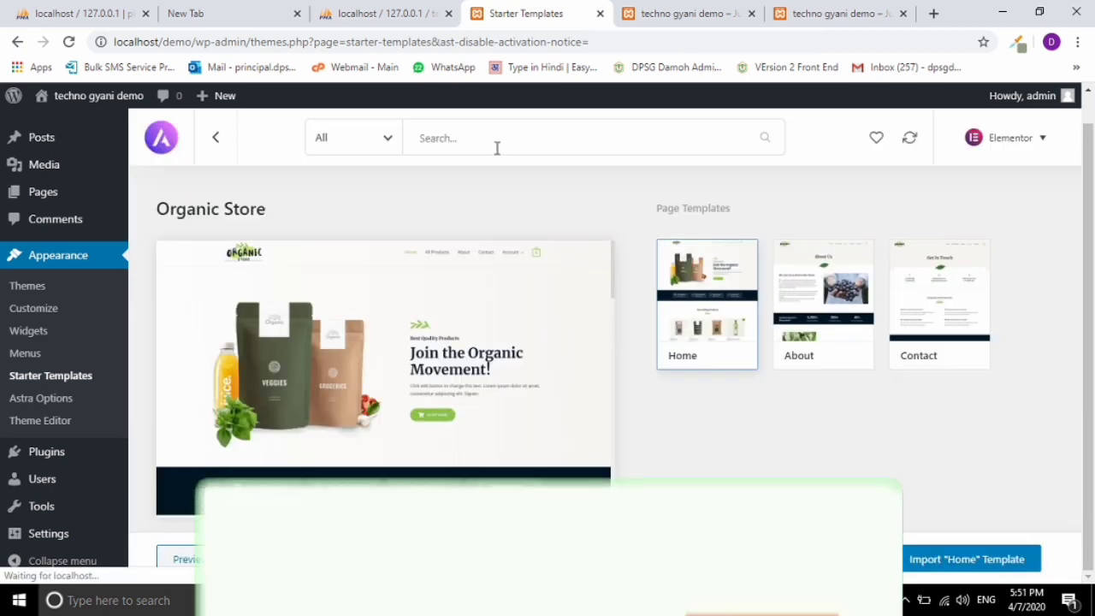
pyautogui.click(387, 141)
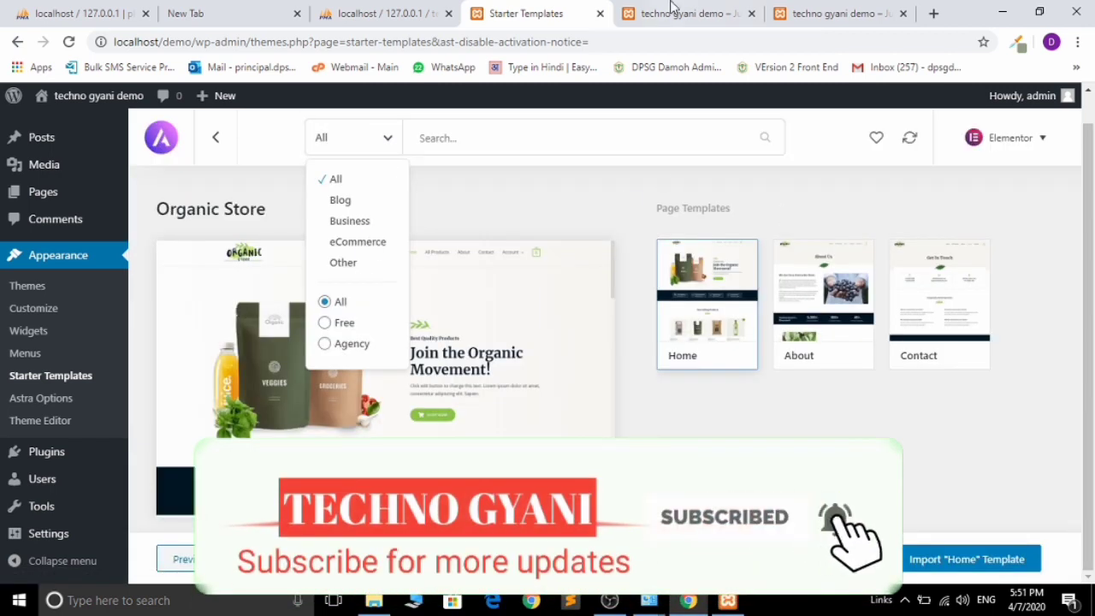
pyautogui.click(674, 12)
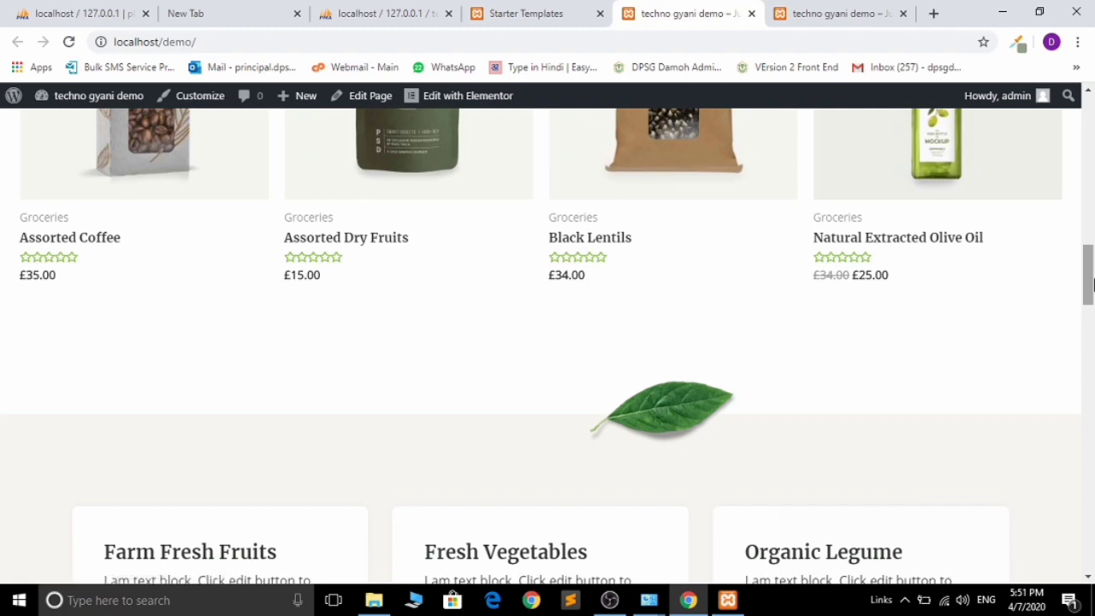
pyautogui.moveTo(1090, 284); pyautogui.dragTo(1089, 101)
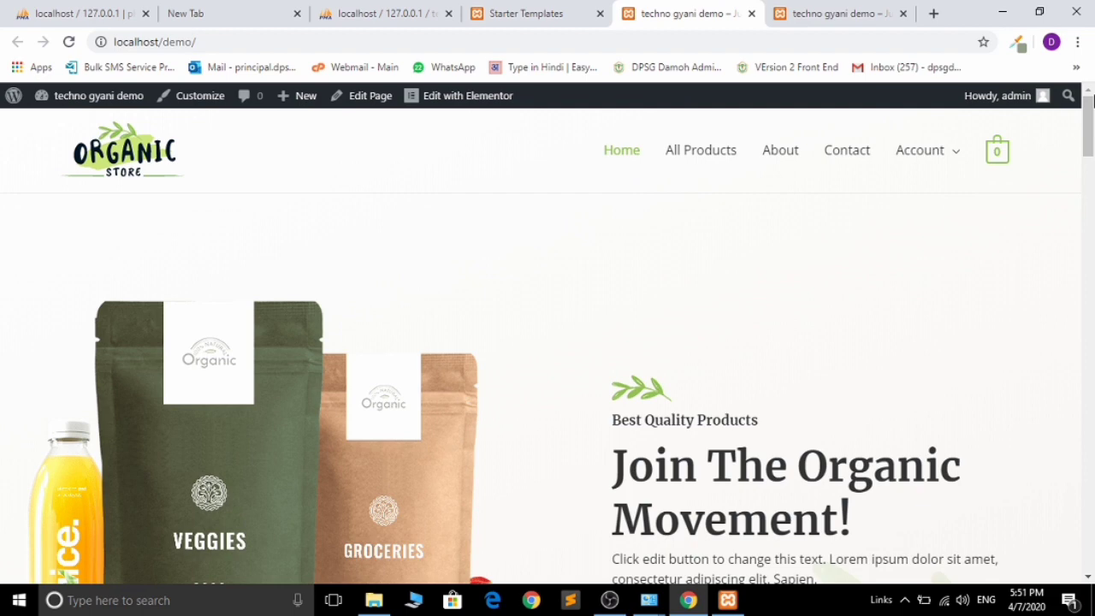